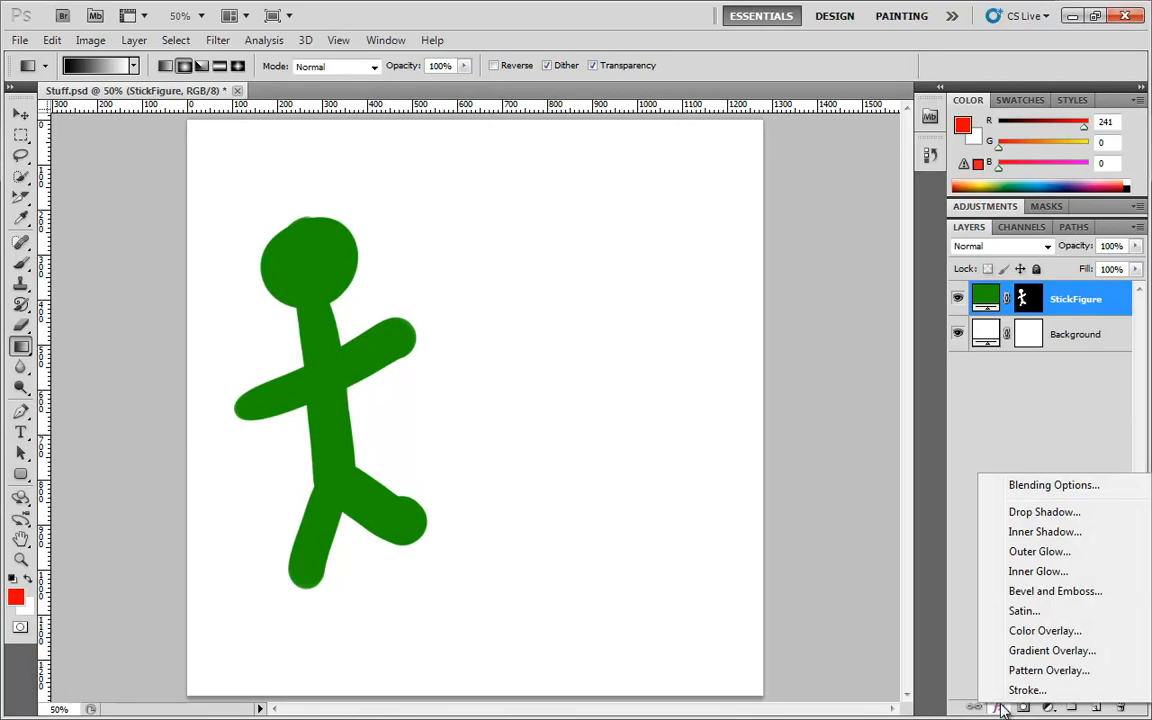
Add a Gradient Overlay style to the StickFigure layer and toggle its Reverse option on and off
left_click(1043, 652)
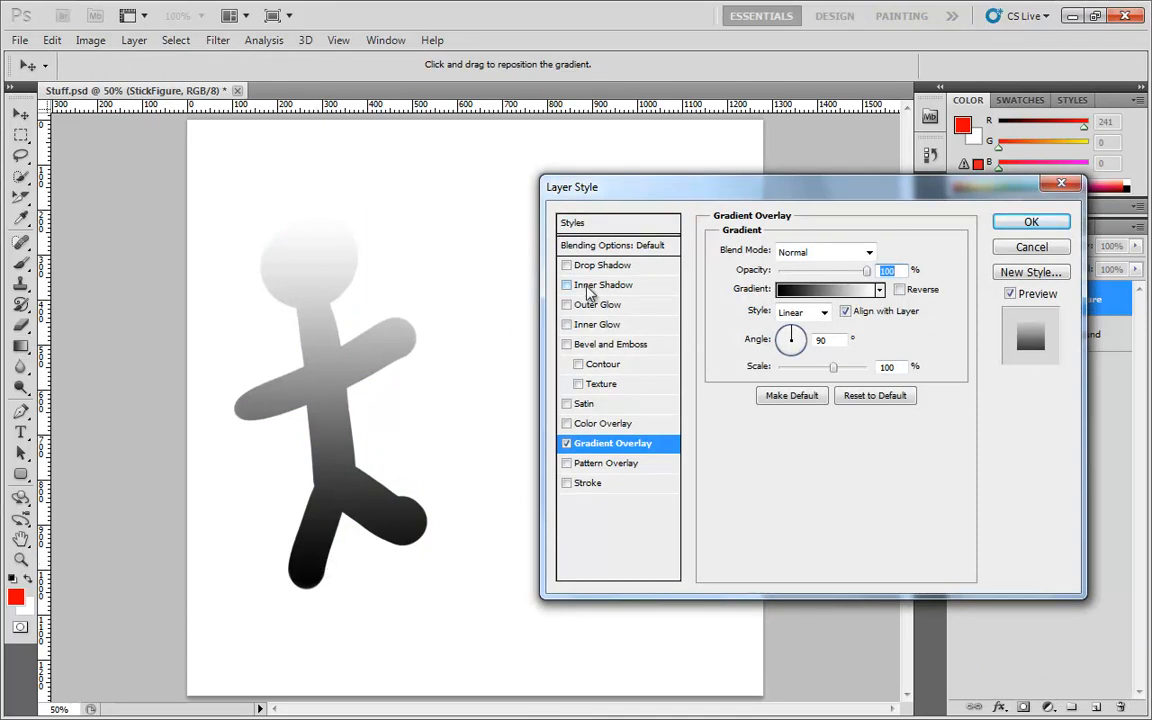
left_click(899, 290)
left_click(900, 291)
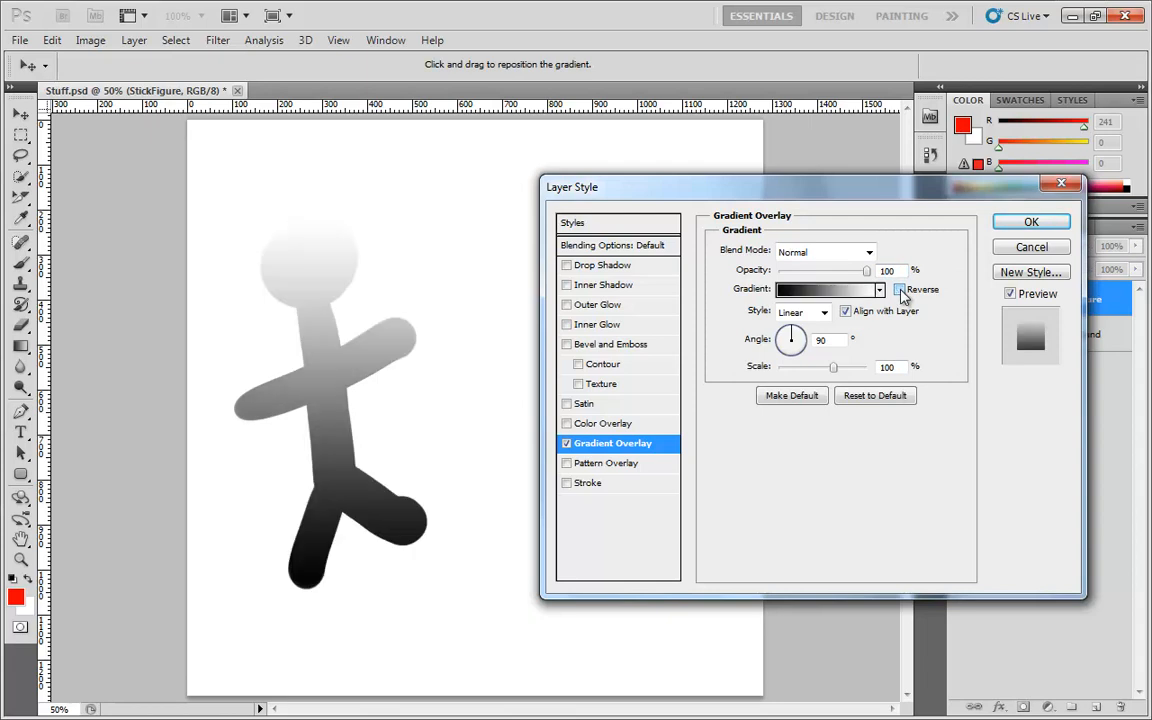
left_click(900, 291)
left_click(900, 291)
left_click(900, 291)
left_click(900, 291)
Apply the Violet, Orange preset gradient to the overlay
left_click(880, 291)
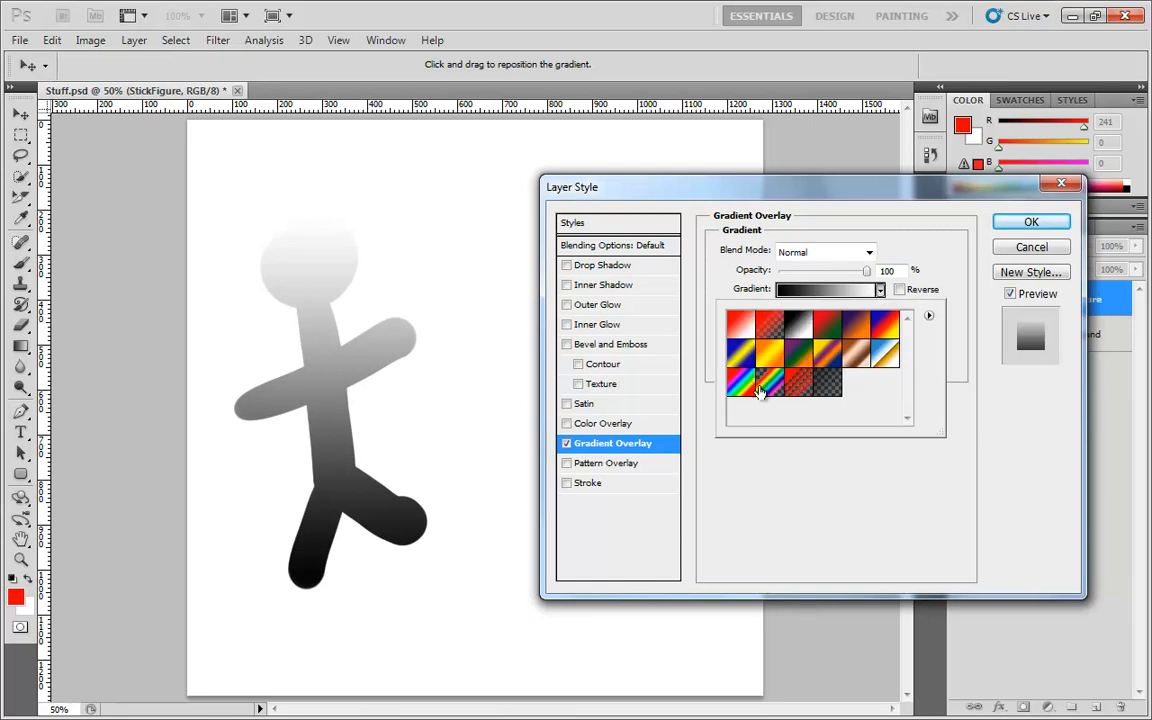
left_click(860, 330)
left_click(891, 468)
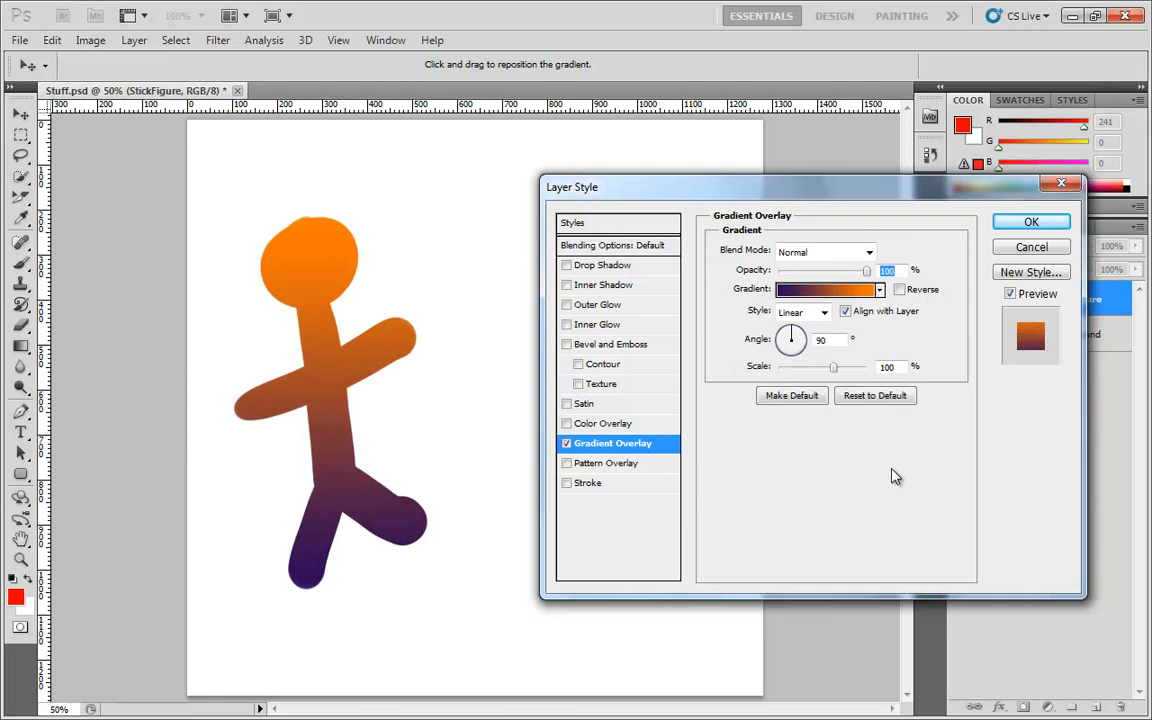
In the Gradient Editor, move the violet color stop to 48% and add a new stop at 6%
left_click(831, 292)
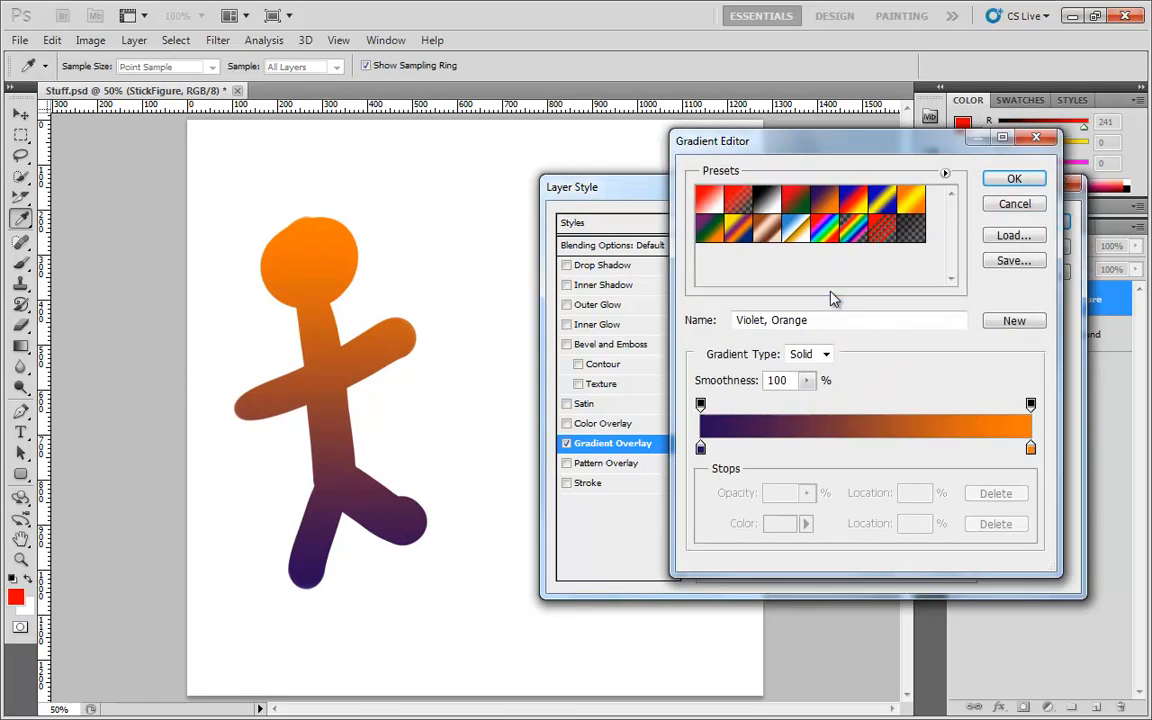
left_click_drag(700, 447, 857, 450)
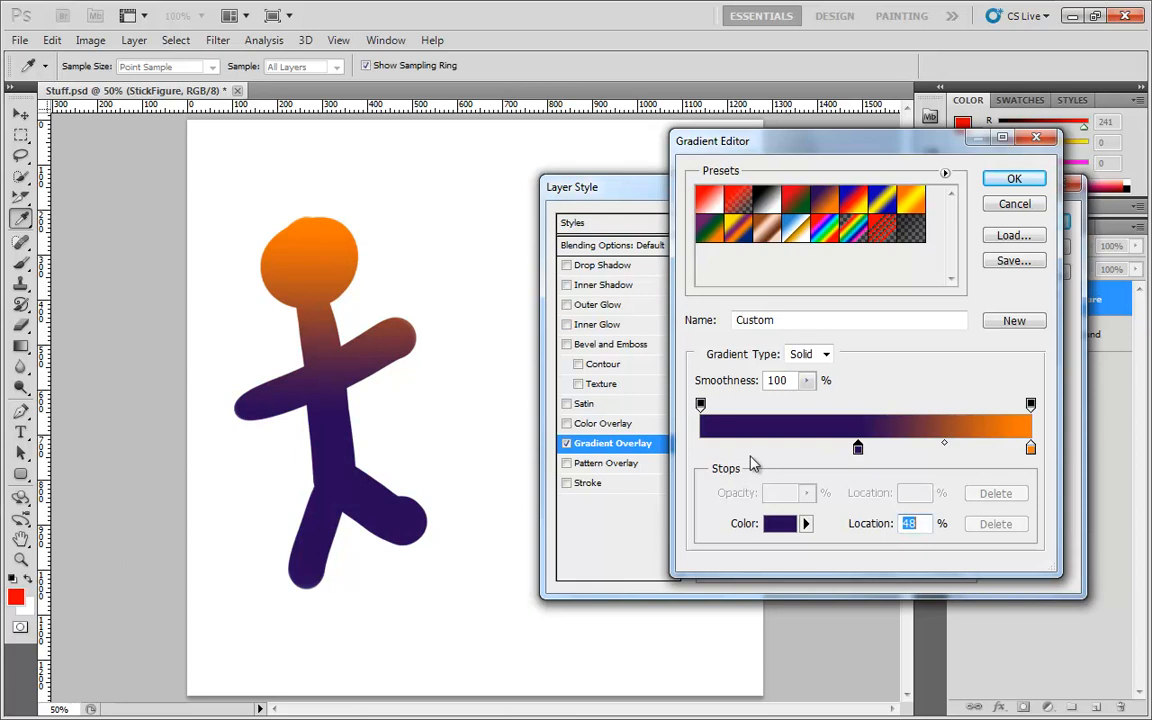
left_click(721, 450)
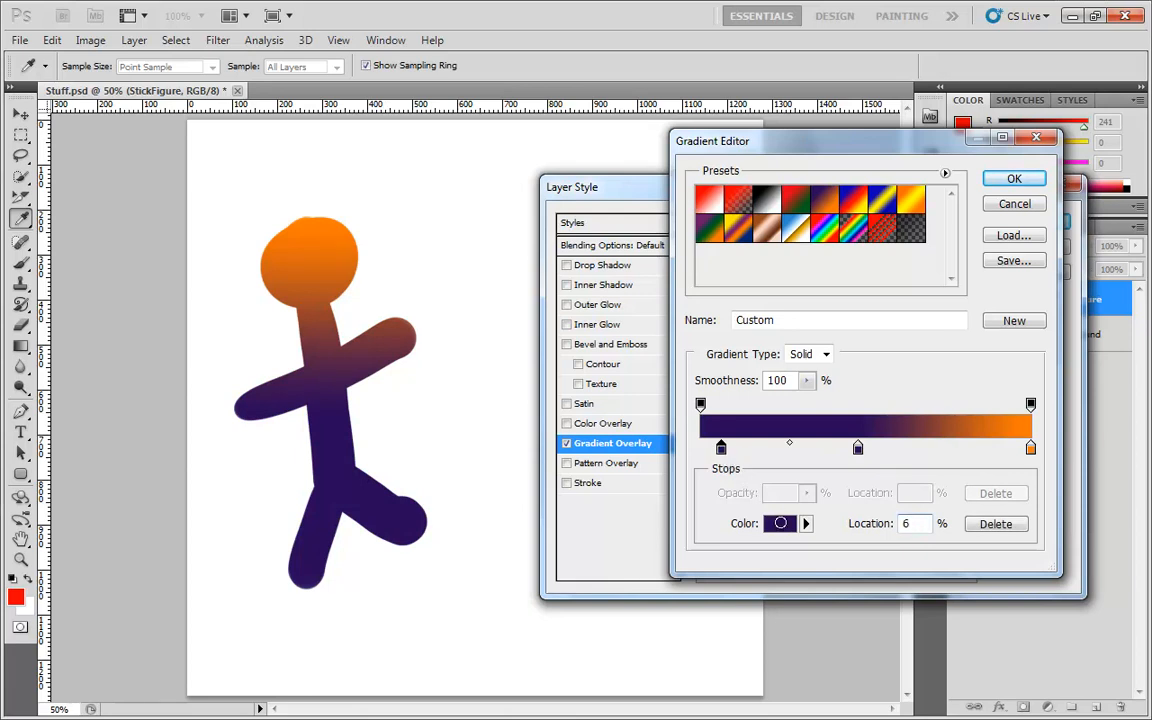
Set the new stop's color to ec0be4, then cancel the Gradient Editor changes
left_click(780, 525)
left_click_drag(726, 433, 728, 415)
left_click(685, 395)
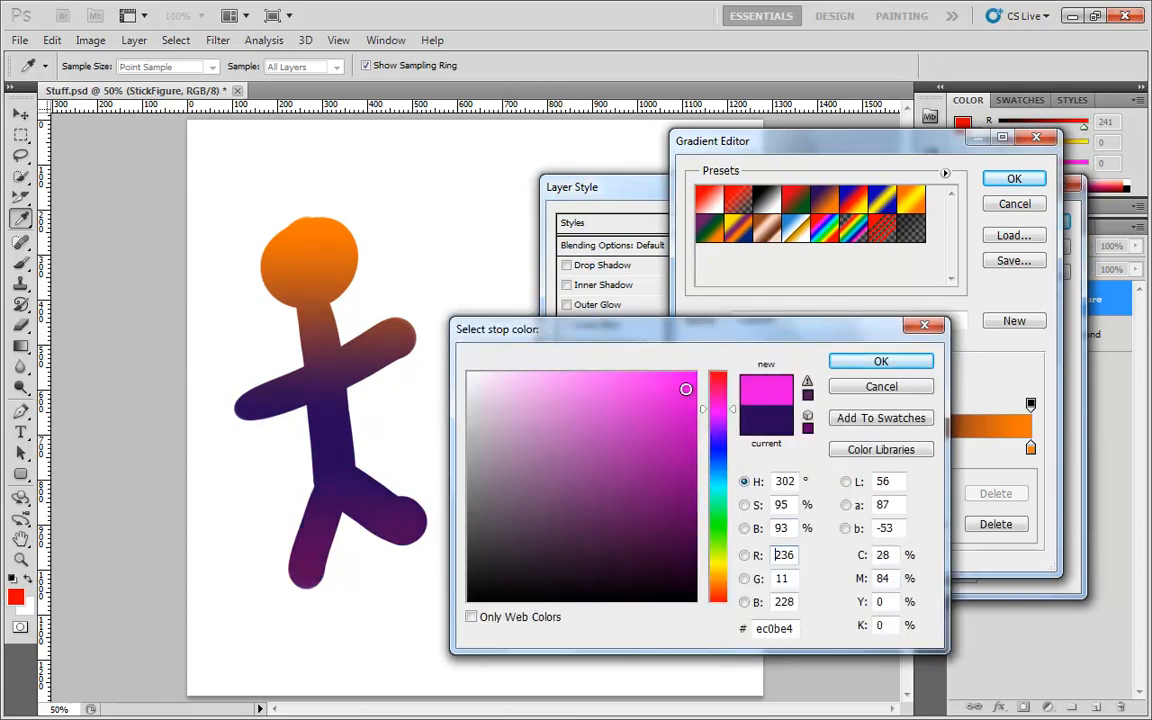
left_click(881, 361)
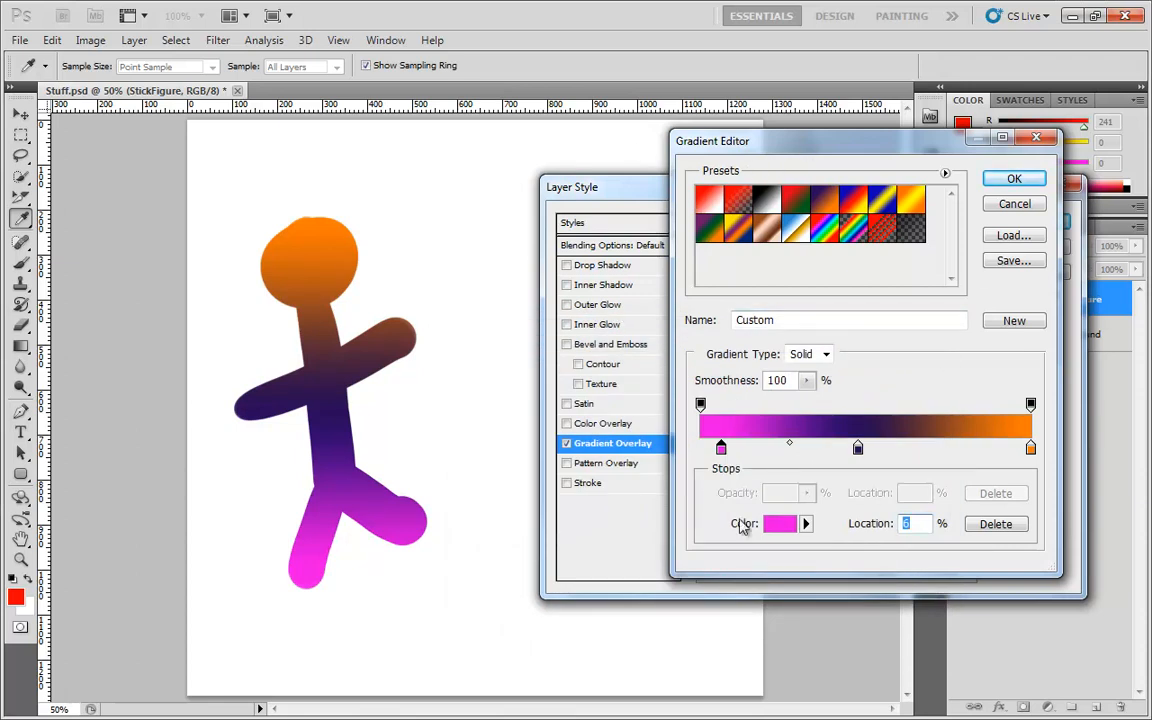
left_click(1014, 204)
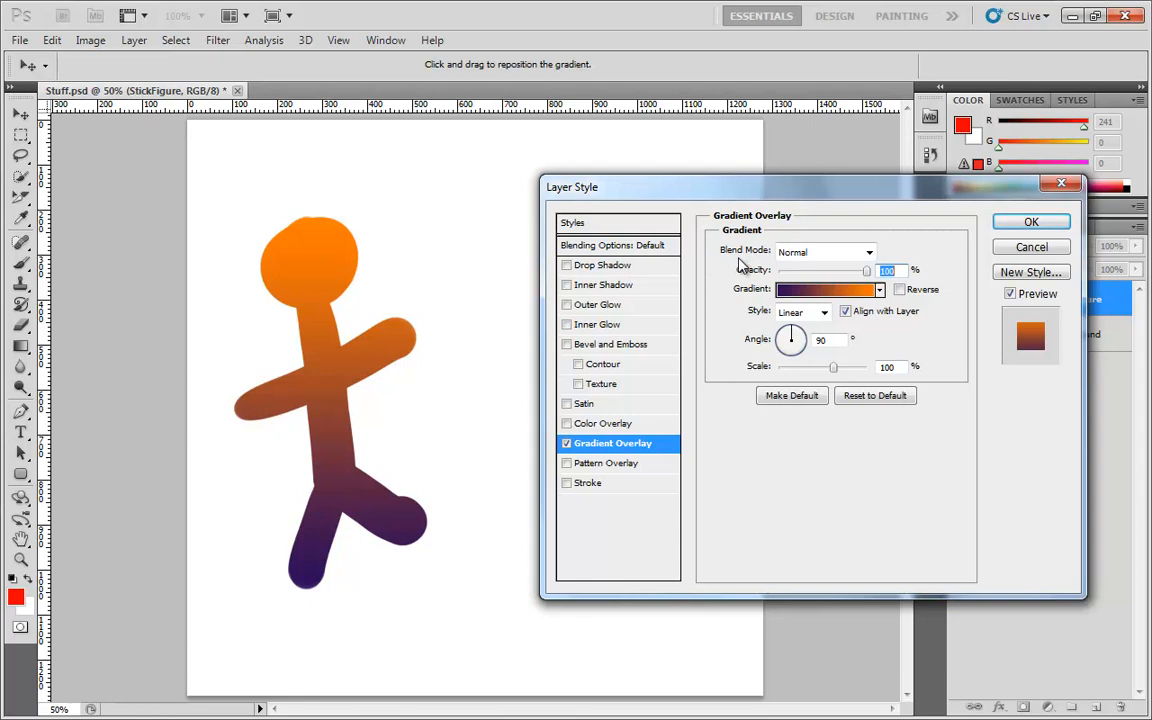
Try the Linear Dodge (Add) blend mode for the overlay, then return it to Normal
left_click(798, 253)
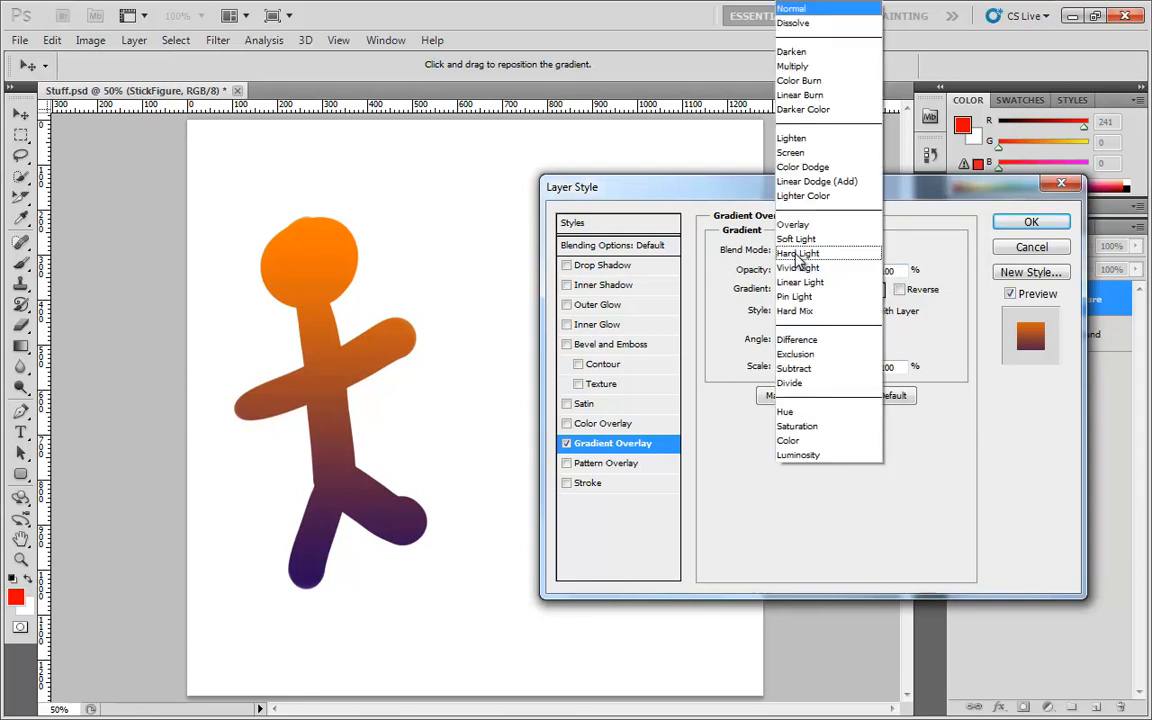
left_click(812, 183)
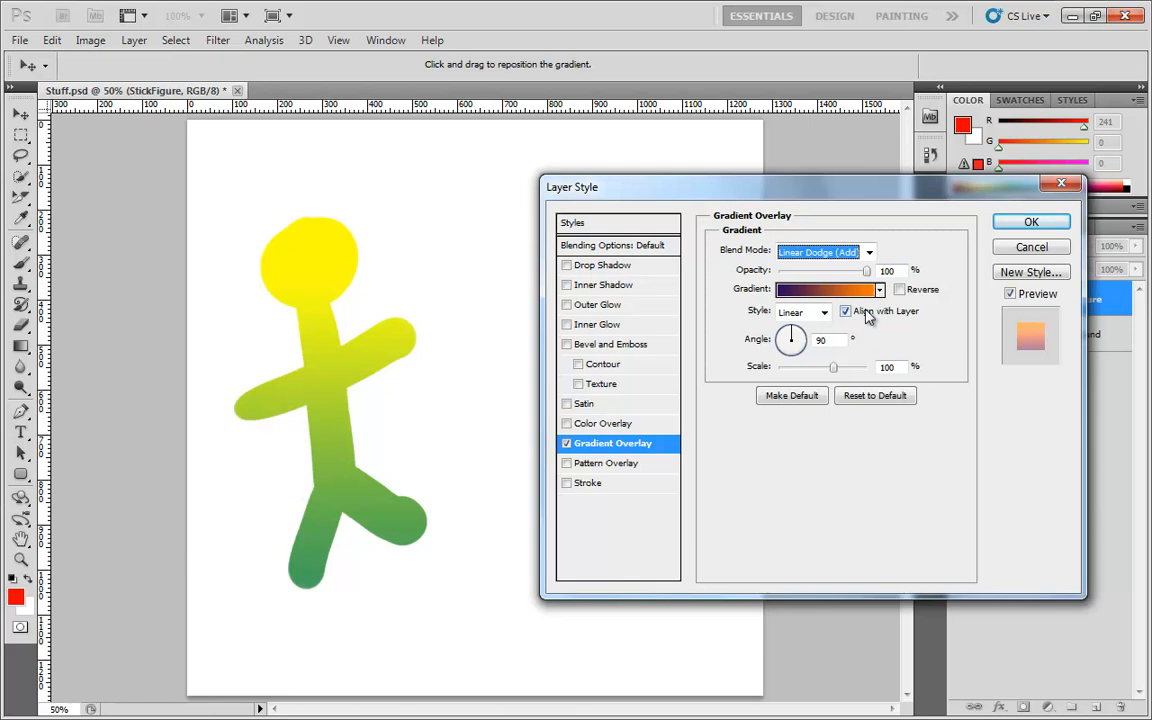
left_click(866, 252)
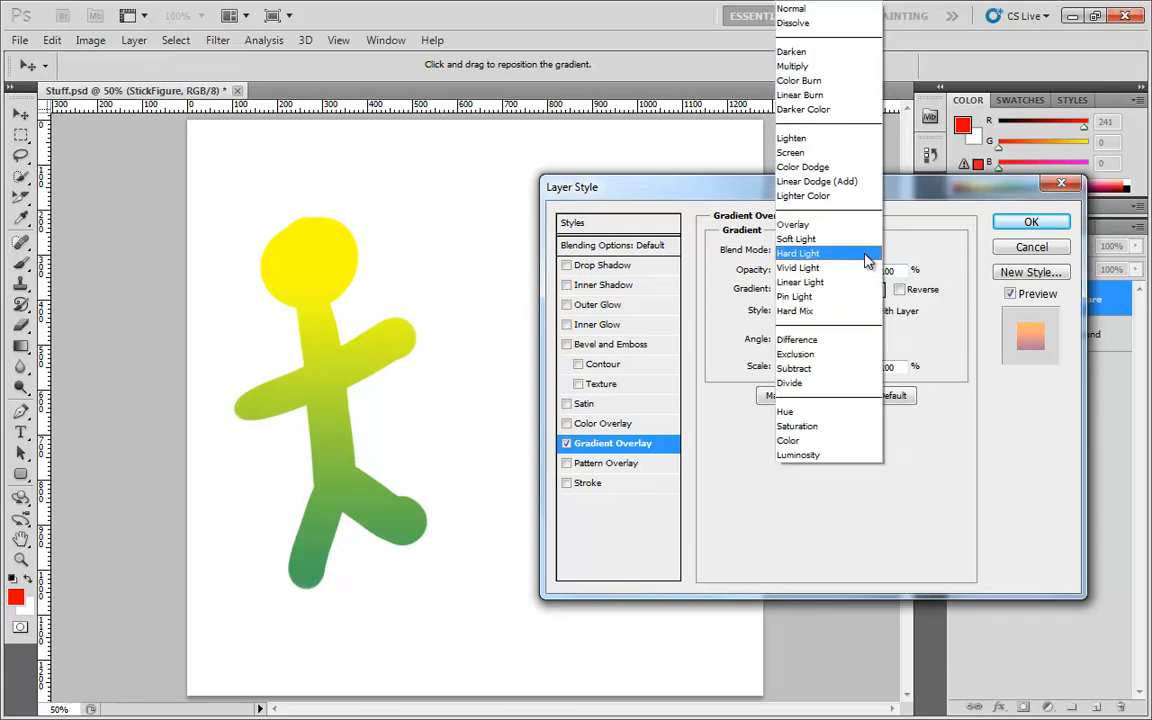
left_click(797, 10)
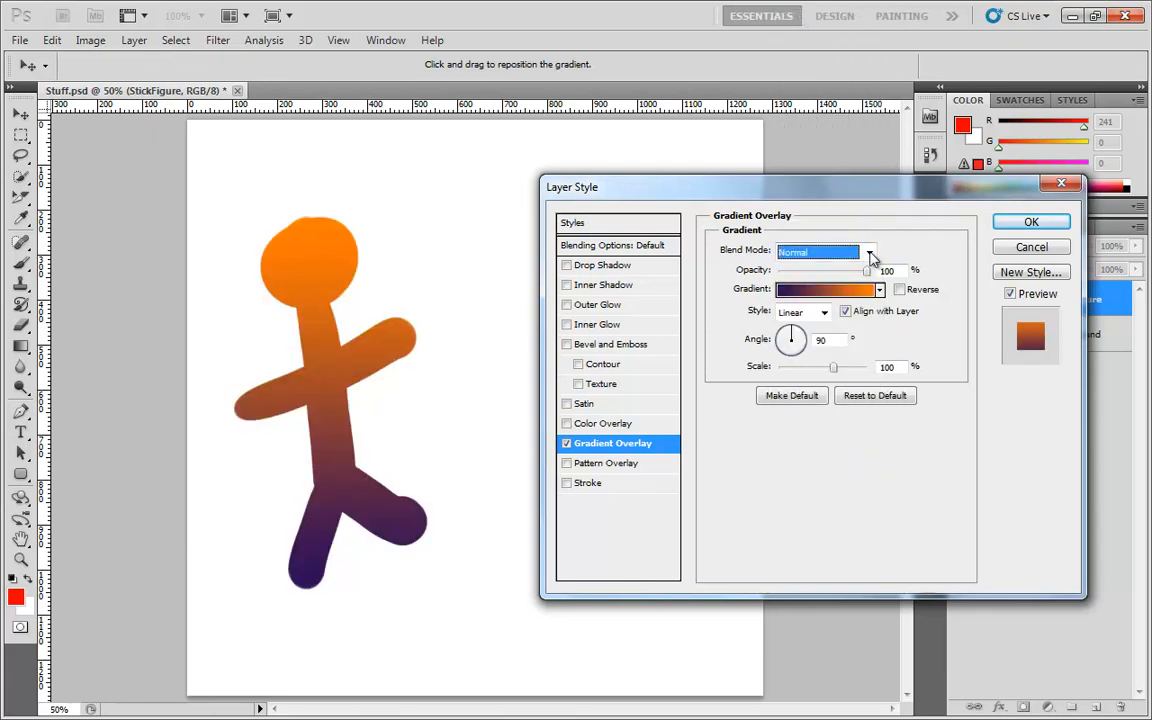
Try lowering the layer's Fill Opacity to 0% in Blending Options, then restore it to 100%
mouse_move(866, 271)
left_mouse_down()
mouse_move(787, 274)
mouse_move(880, 278)
mouse_move(760, 276)
mouse_move(876, 283)
left_mouse_up()
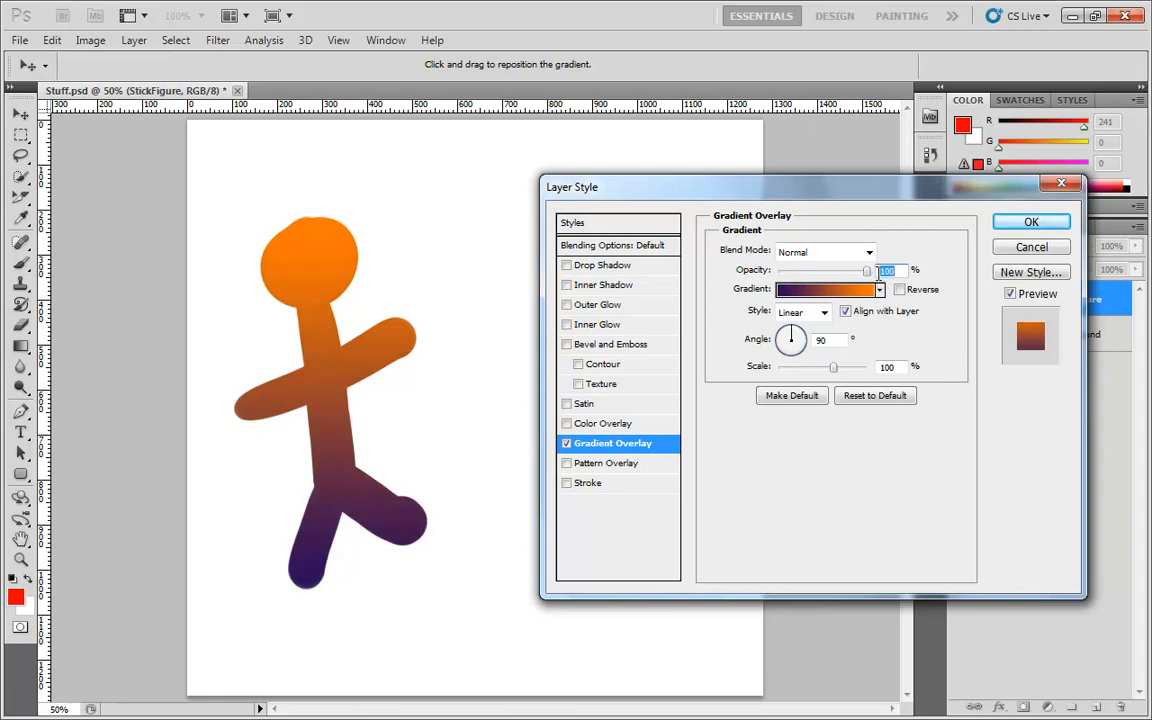
left_click(575, 244)
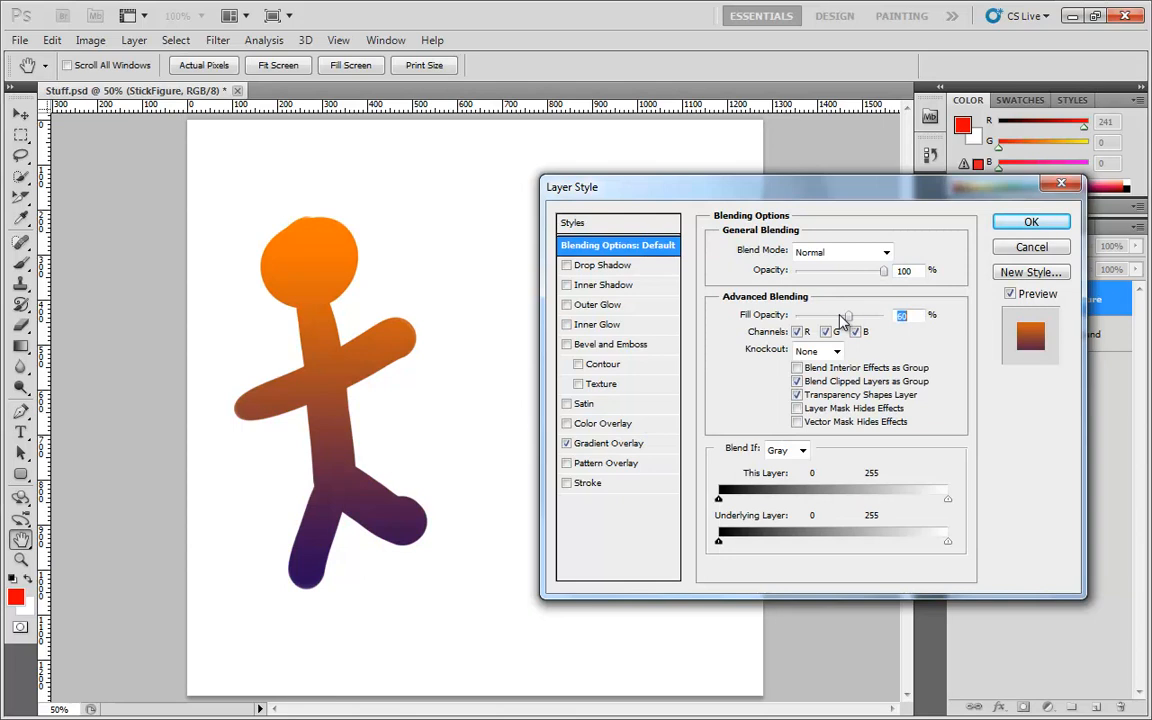
left_click_drag(883, 315, 768, 335)
left_click(605, 443)
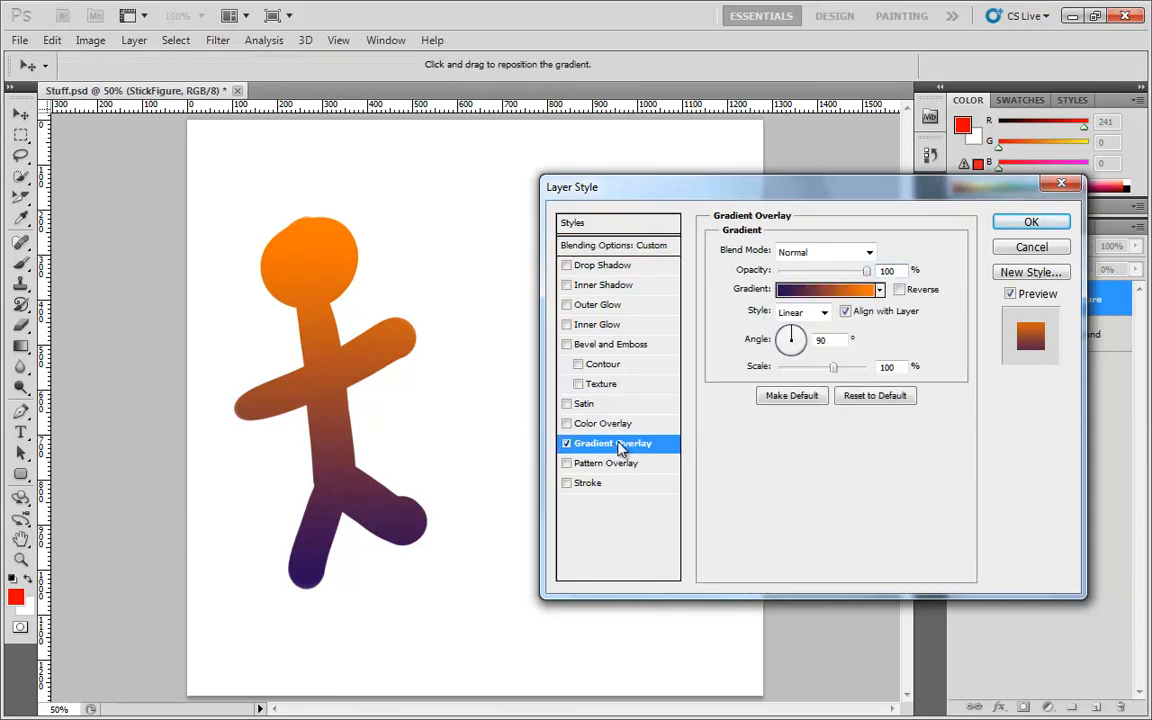
mouse_move(851, 279)
left_mouse_down()
mouse_move(785, 277)
mouse_move(855, 277)
left_mouse_up()
left_click(660, 246)
left_click_drag(796, 315, 884, 316)
left_click(611, 446)
Set the gradient overlay angle to 1°
left_click(798, 341)
left_click_drag(798, 340, 805, 343)
type("1")
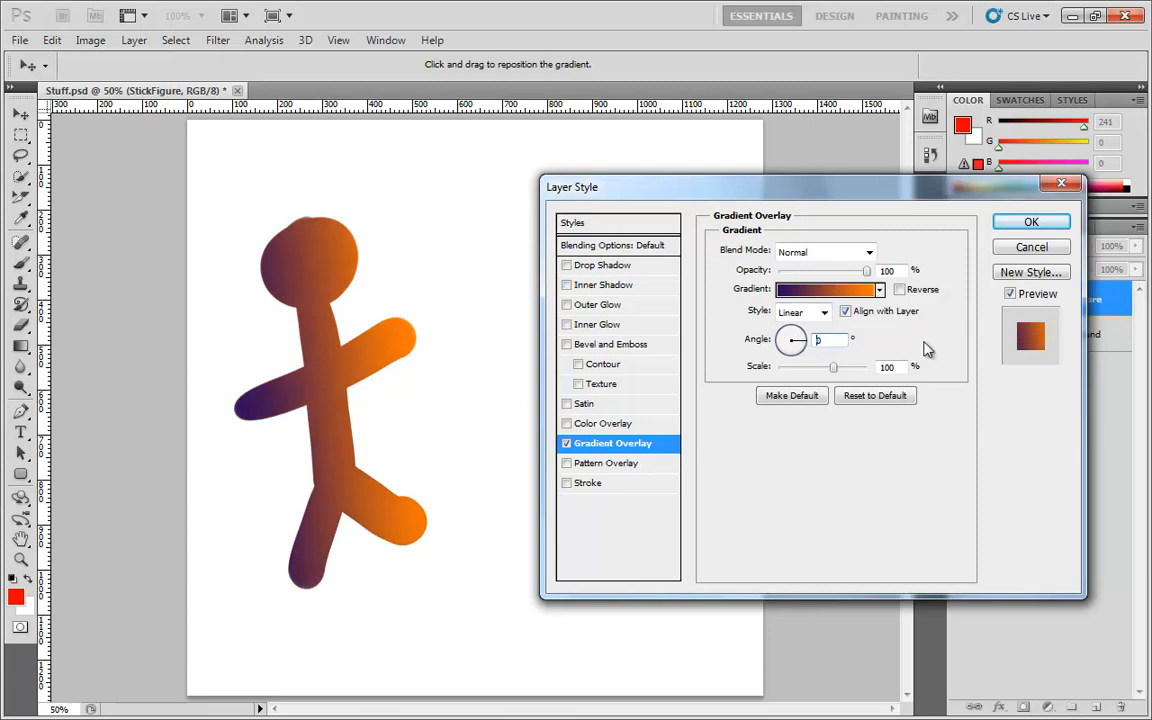
left_click_drag(1003, 336, 1002, 336)
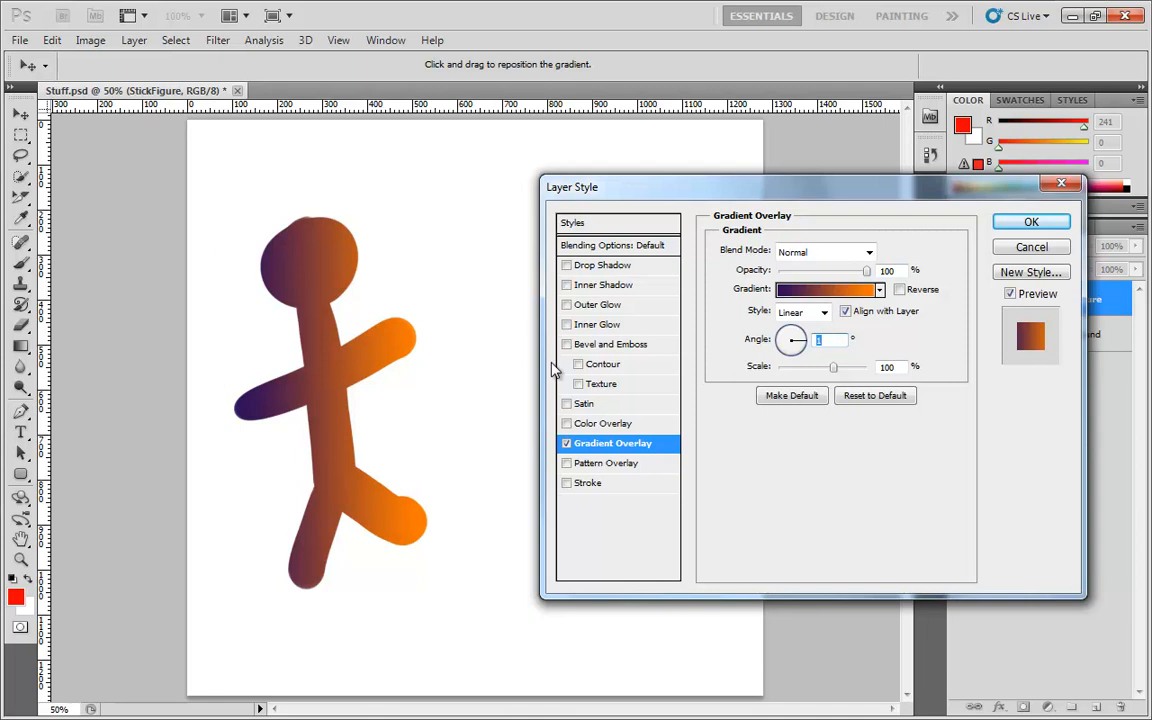
Set the gradient scale to 33% and the angle to 58°
left_click_drag(860, 370, 791, 373)
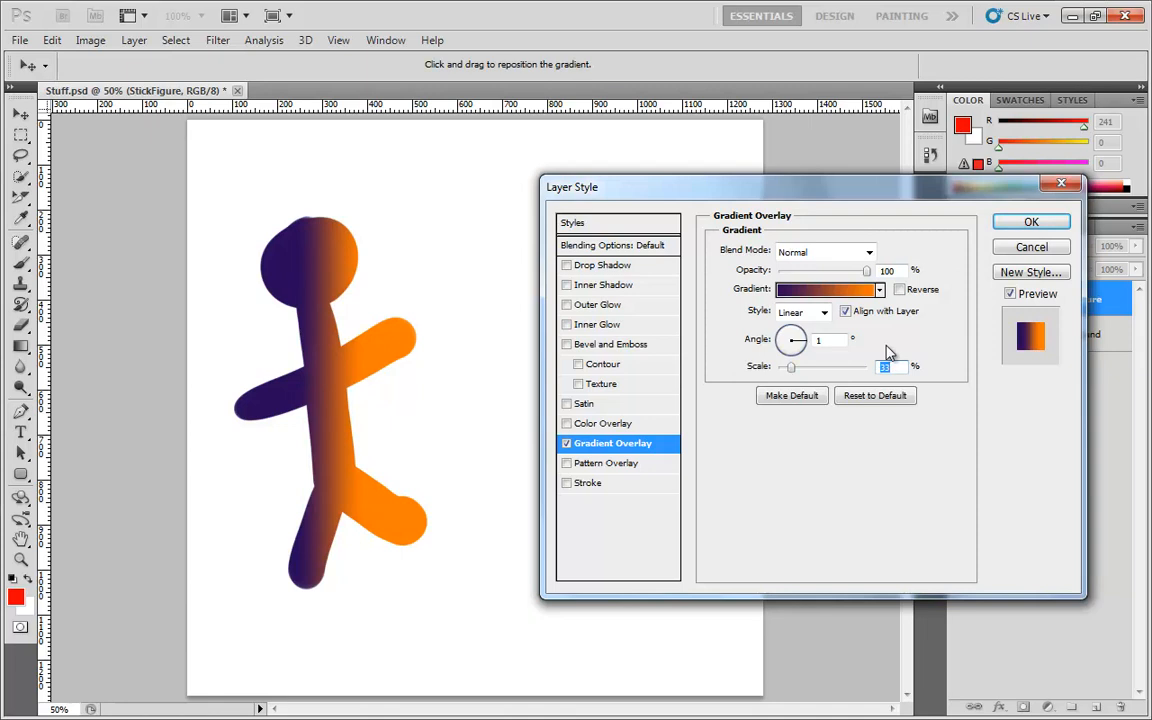
left_click_drag(805, 337, 800, 340)
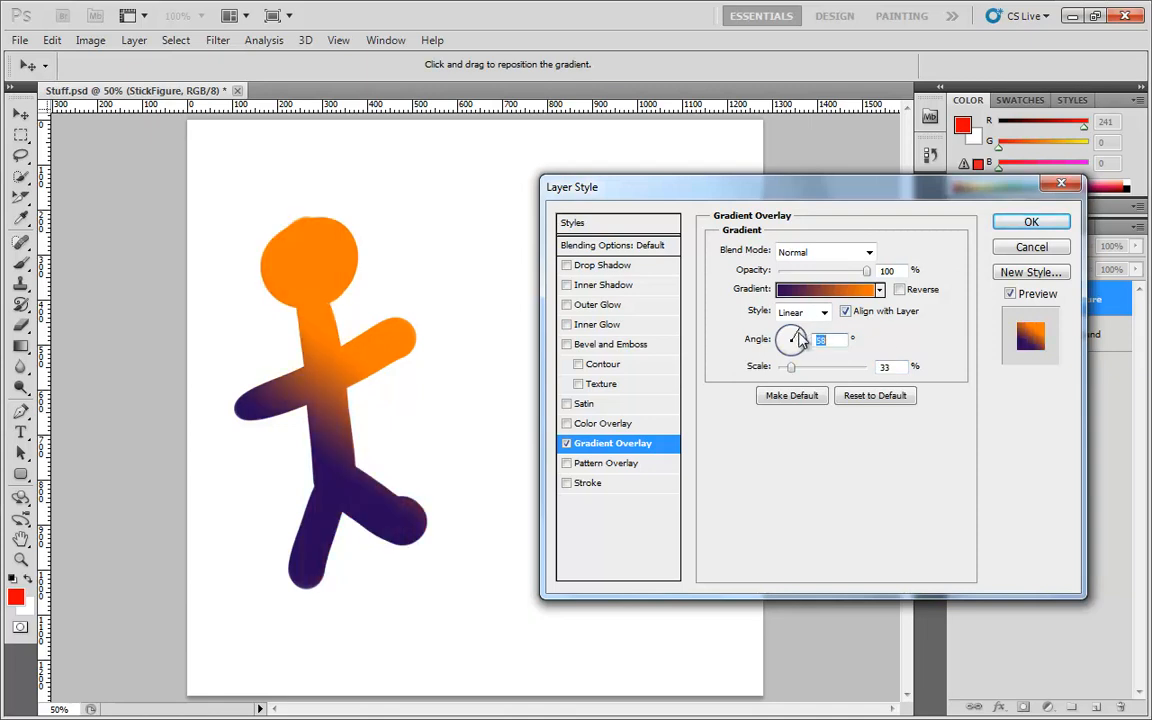
Try the Radial gradient style, then switch back to Linear
left_click(824, 313)
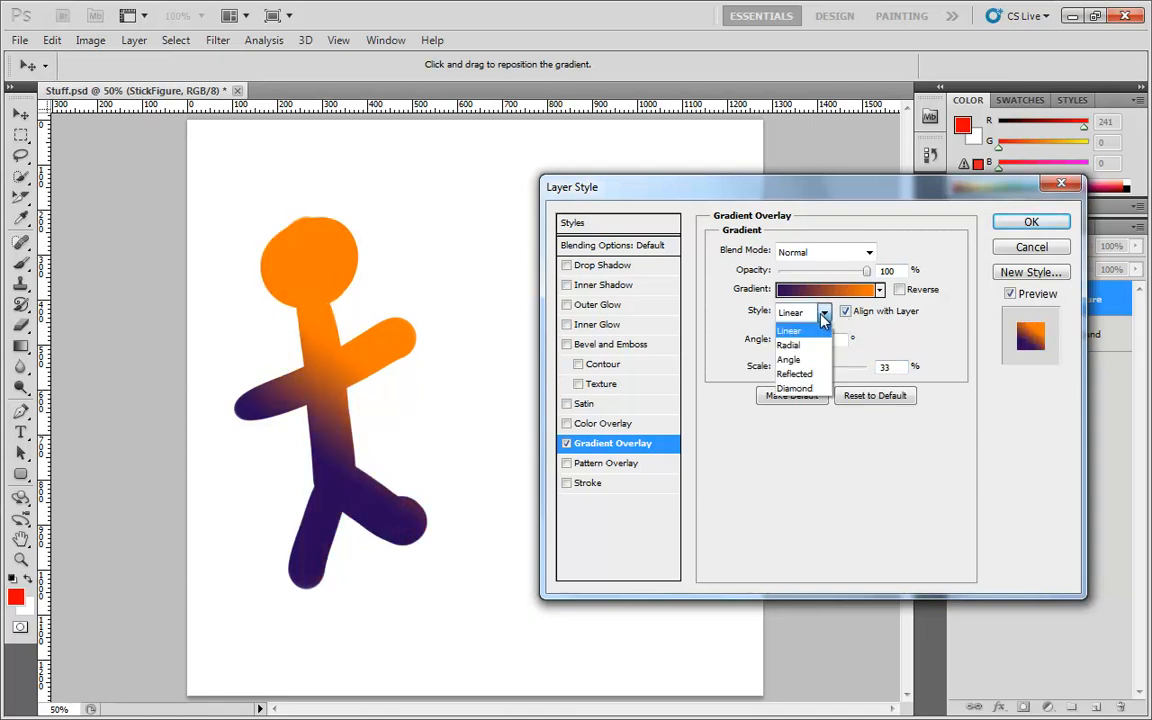
left_click(788, 345)
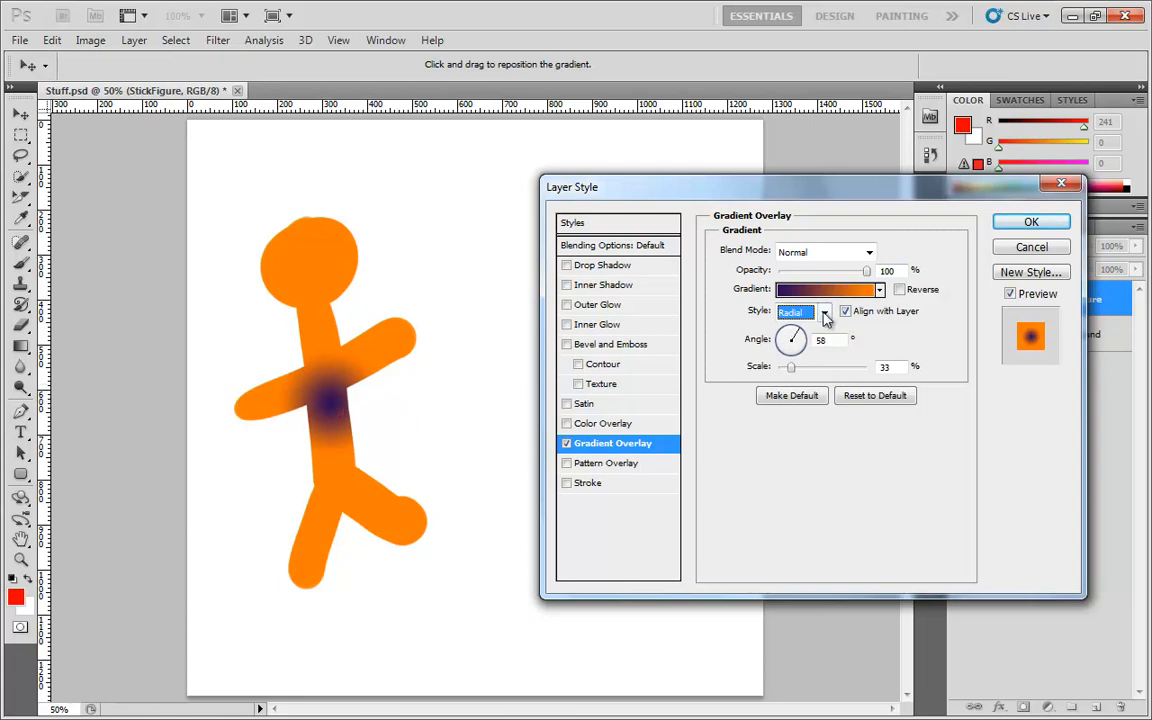
left_click(818, 312)
left_click(790, 331)
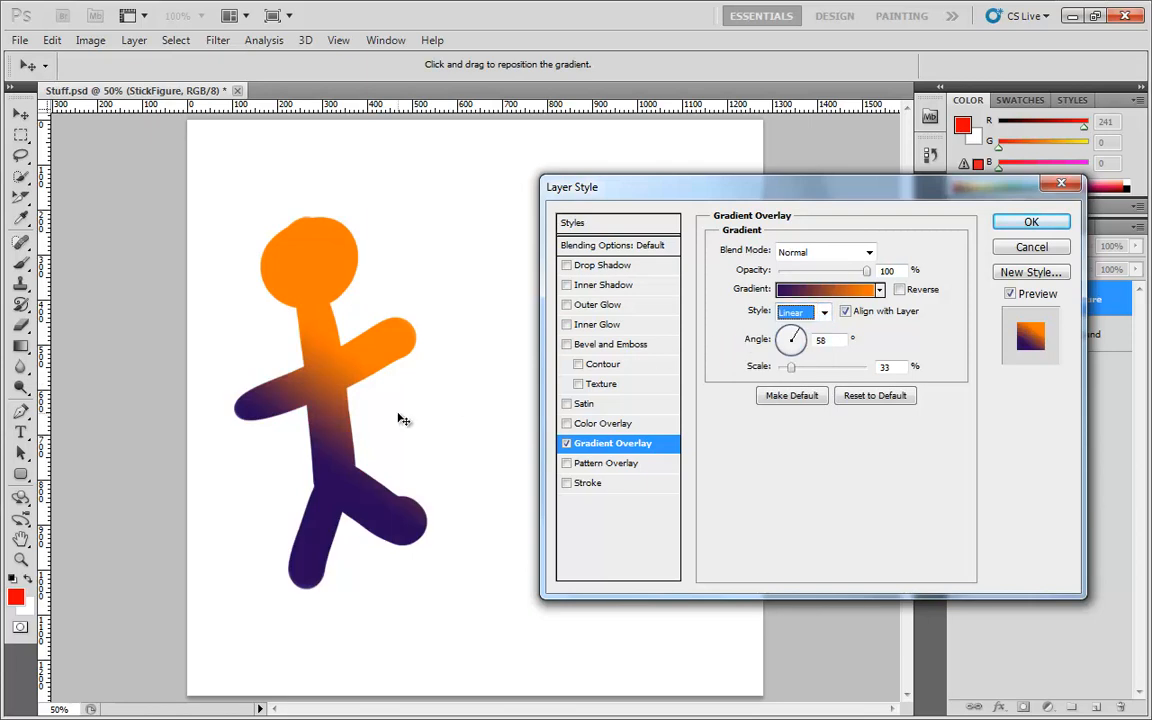
Switch the gradient style to Radial and center the gradient on the stick figure's head
mouse_move(336, 400)
left_mouse_down()
mouse_move(375, 314)
mouse_move(306, 432)
mouse_move(375, 537)
mouse_move(398, 327)
mouse_move(242, 406)
mouse_move(352, 375)
mouse_move(348, 388)
mouse_move(375, 311)
mouse_move(340, 392)
left_mouse_up()
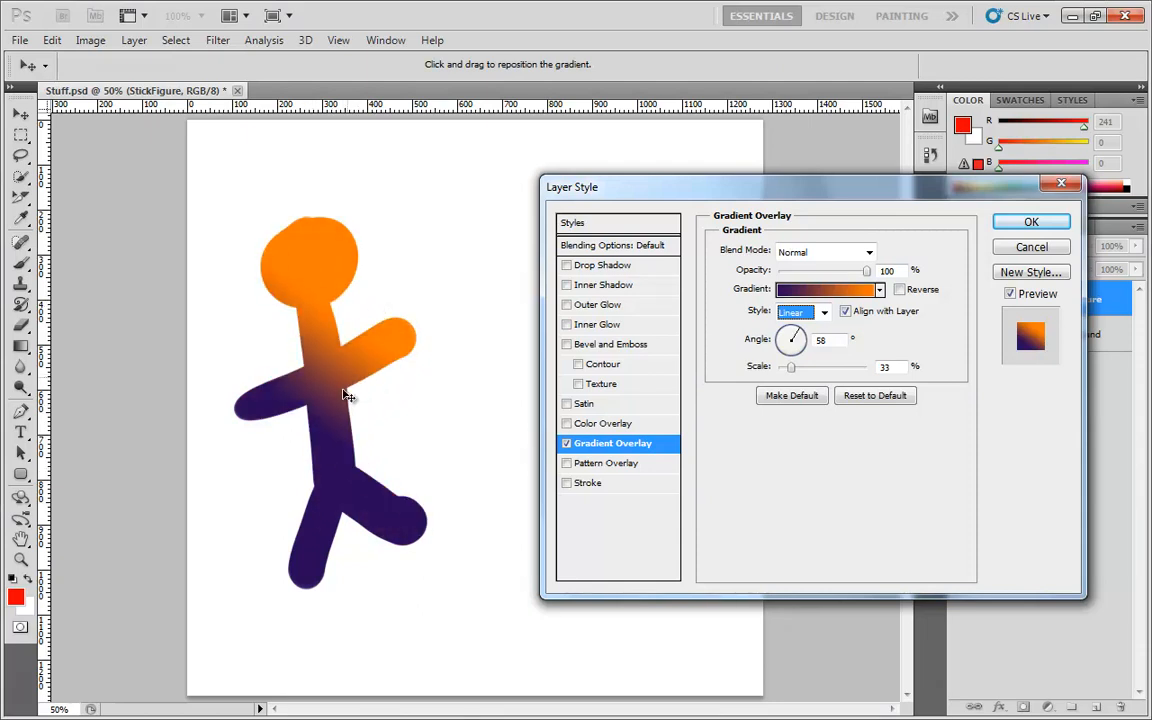
left_click(824, 314)
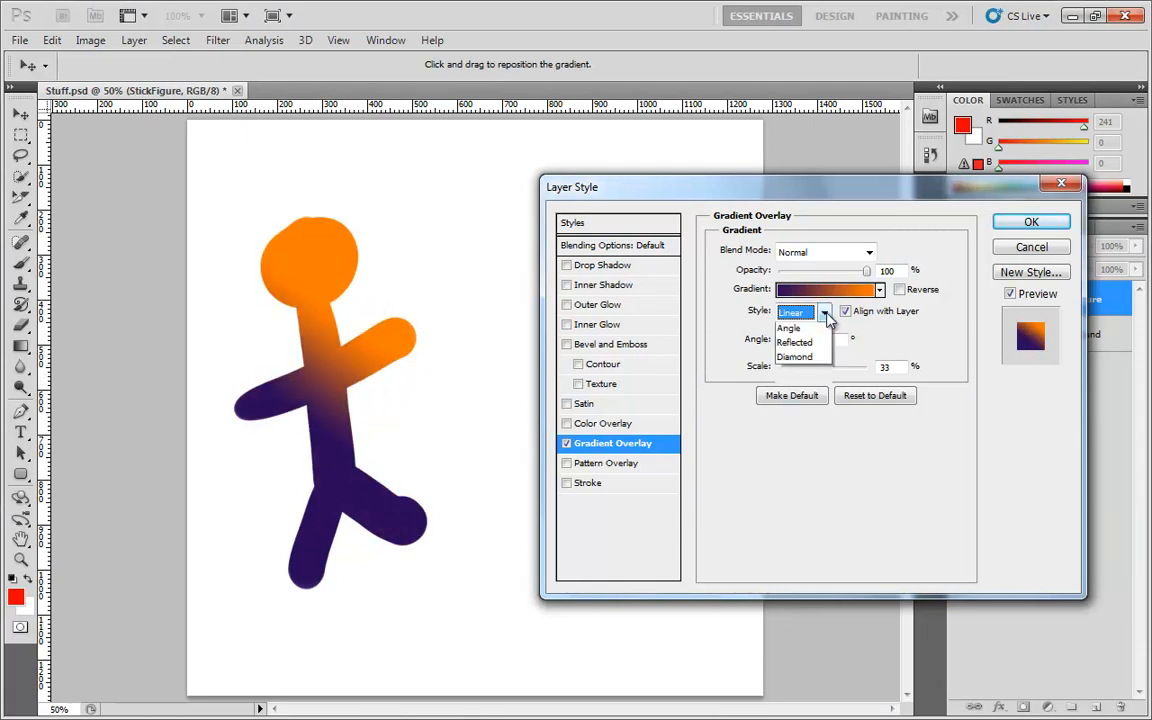
left_click(795, 338)
left_click_drag(348, 382, 310, 266)
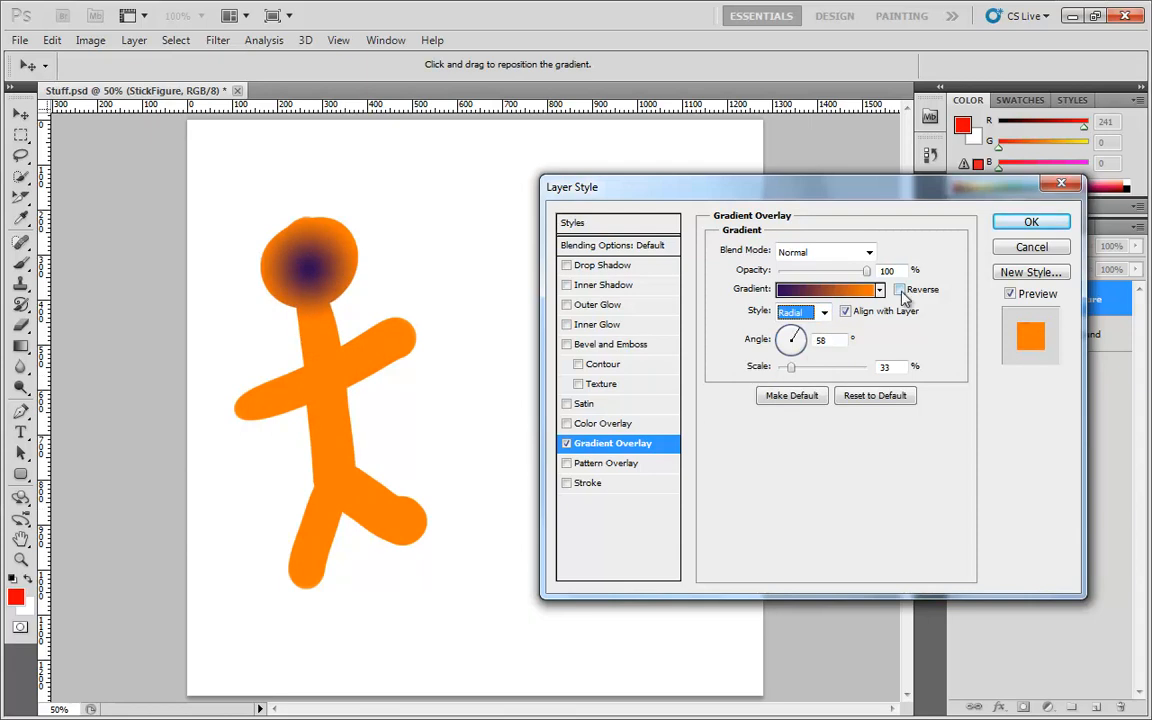
Try reversing the gradient, then turn Reverse off again
left_click(900, 289)
mouse_move(330, 262)
left_mouse_down()
mouse_move(308, 258)
mouse_move(322, 273)
left_mouse_up()
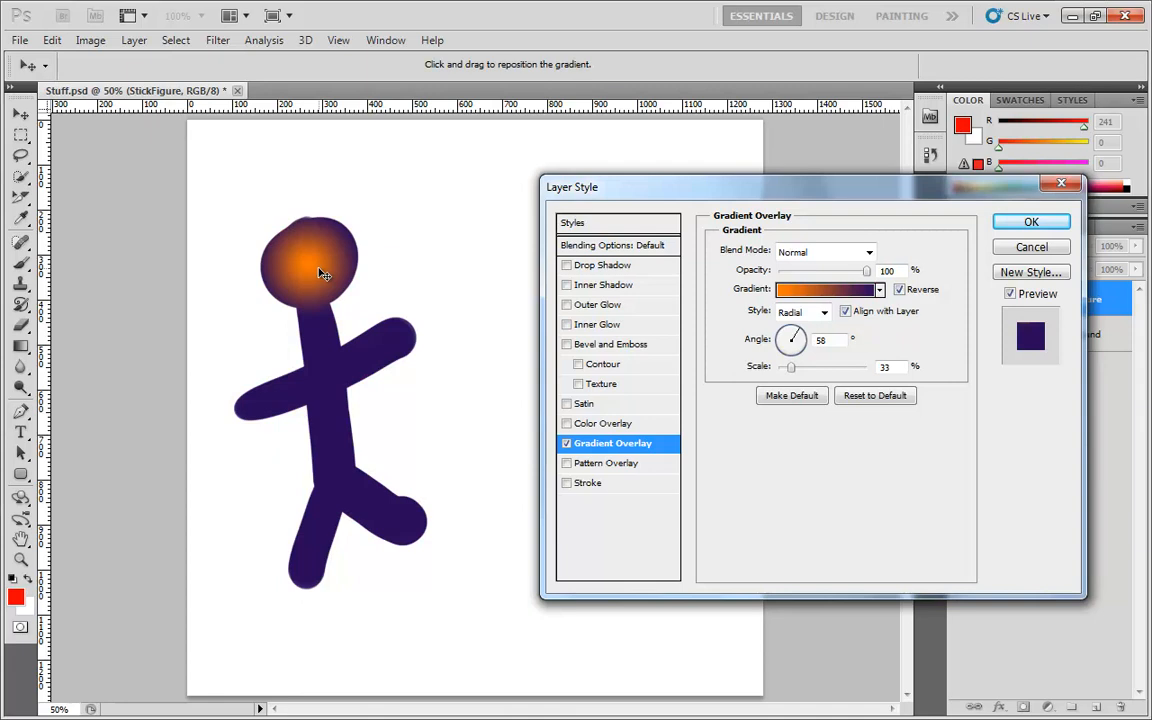
left_click(900, 289)
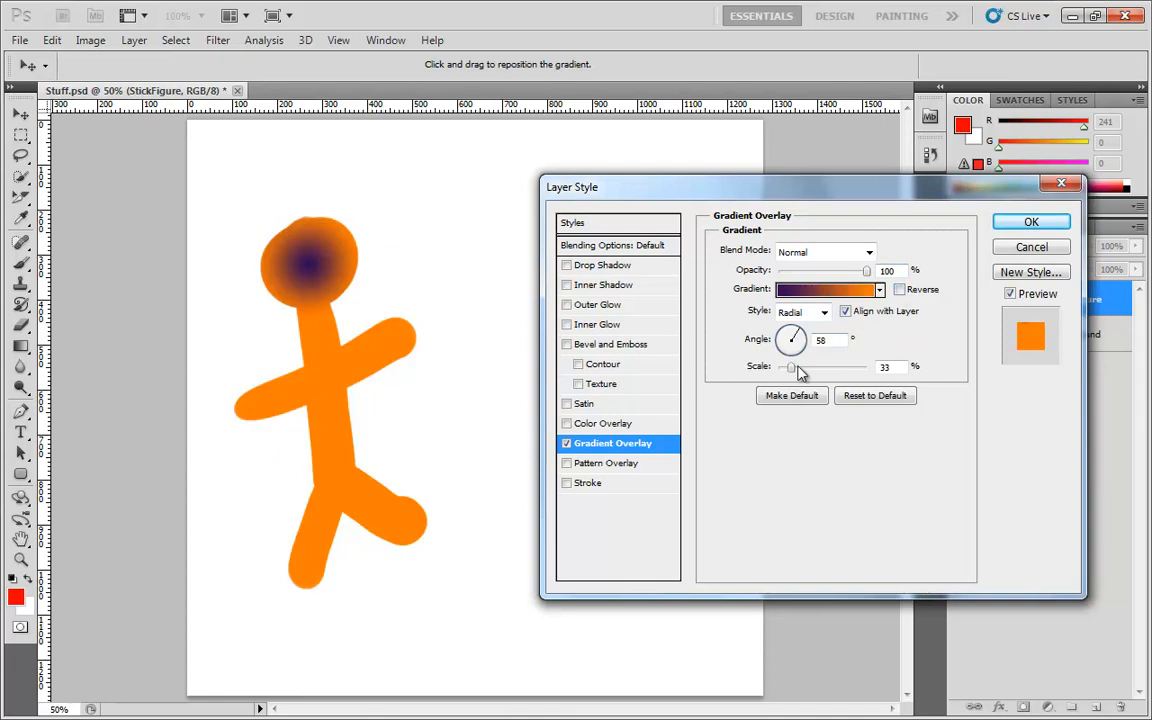
Set the gradient scale to 100% and the angle to 79°
left_click_drag(792, 367, 817, 368)
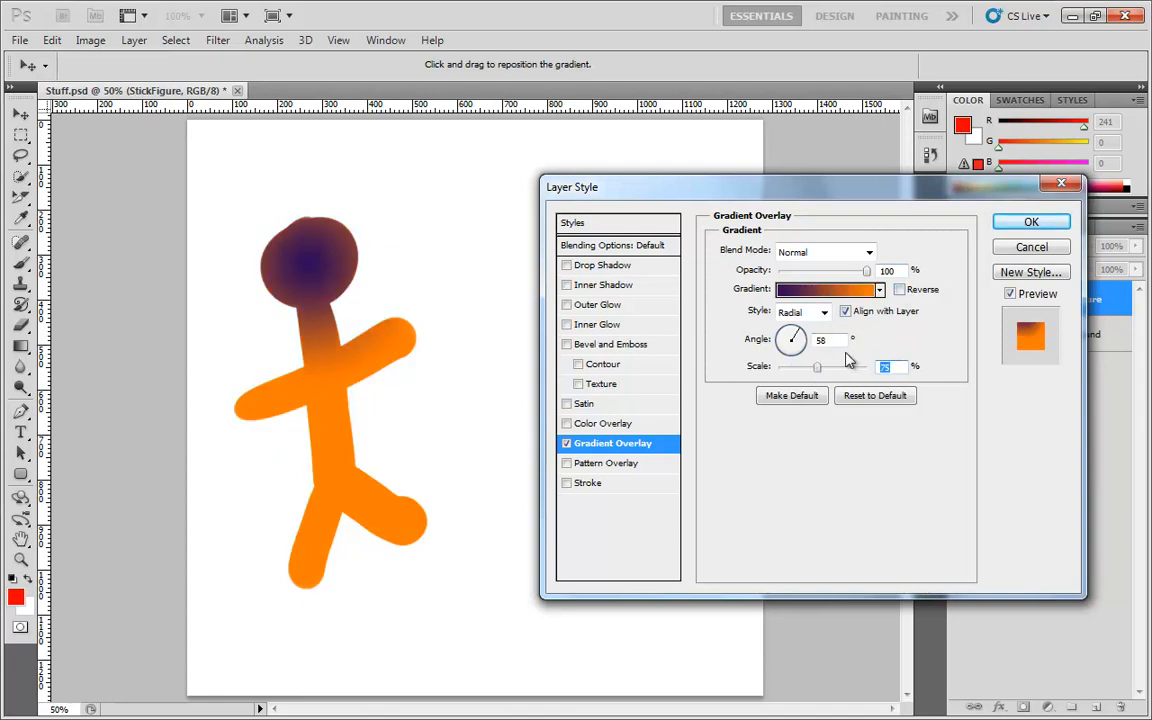
type("100")
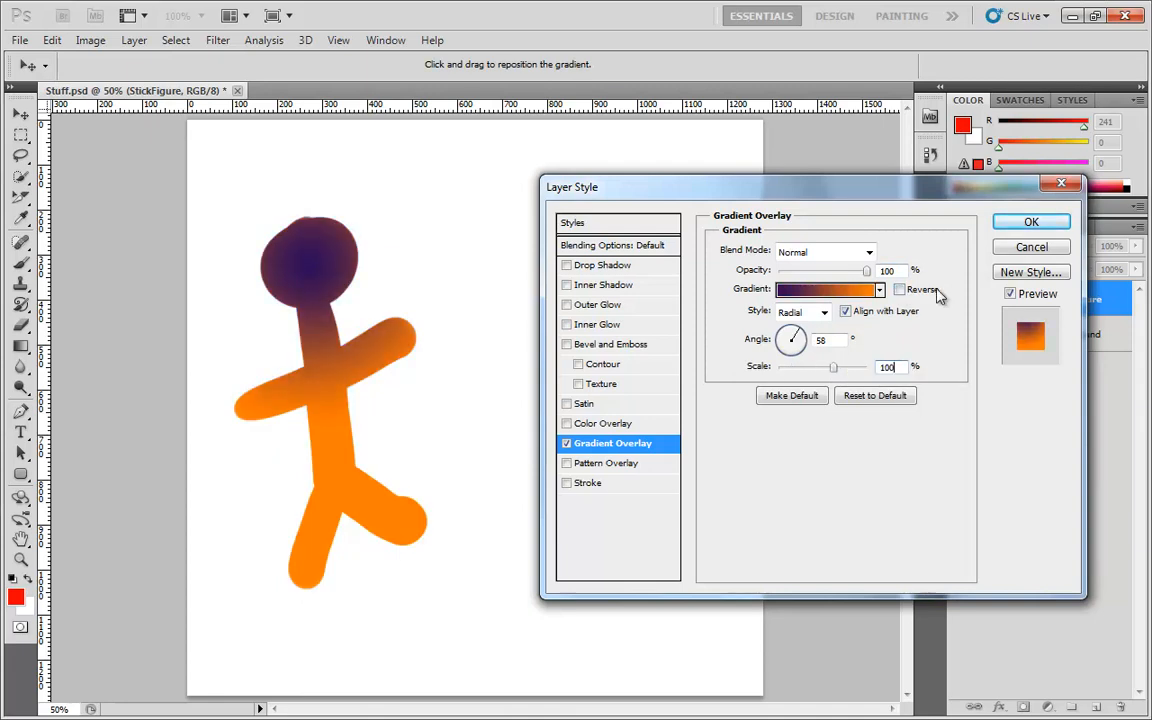
mouse_move(797, 335)
left_mouse_down()
mouse_move(804, 344)
mouse_move(804, 333)
mouse_move(786, 338)
mouse_move(799, 357)
mouse_move(794, 340)
mouse_move(804, 355)
mouse_move(806, 339)
left_mouse_up()
Move the radial gradient's center down to the figure's chest
left_click_drag(400, 296, 403, 310)
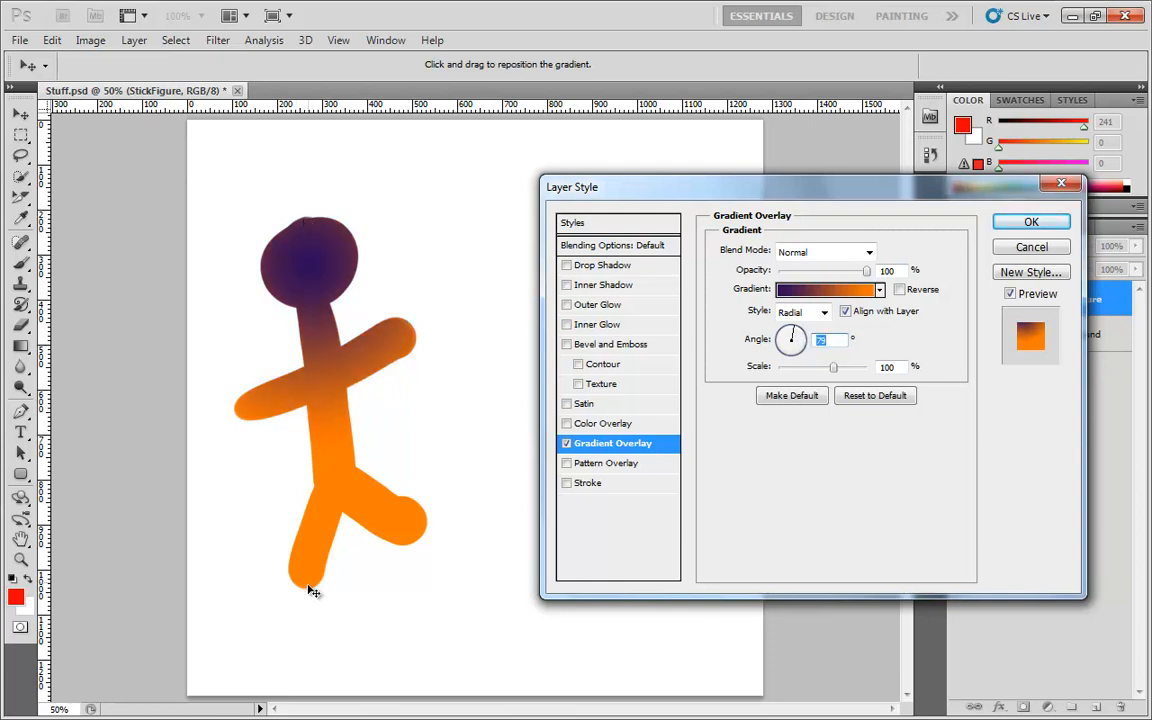
left_click_drag(313, 261, 326, 356)
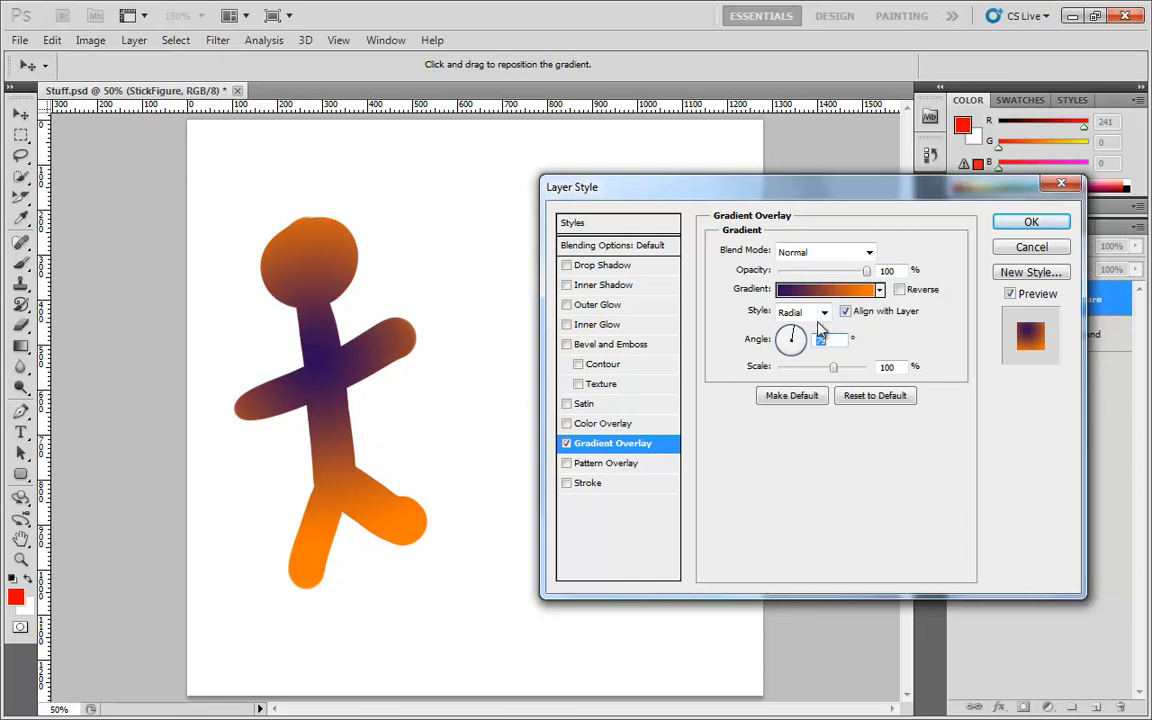
Set the gradient angle to 0° and nudge the gradient center on the chest
key("Up")
key("Up")
key("Up")
key("Up")
key("Up")
key("Up")
key("Up")
key("Up")
key("Up")
left_click(808, 336)
left_click_drag(813, 340, 973, 348)
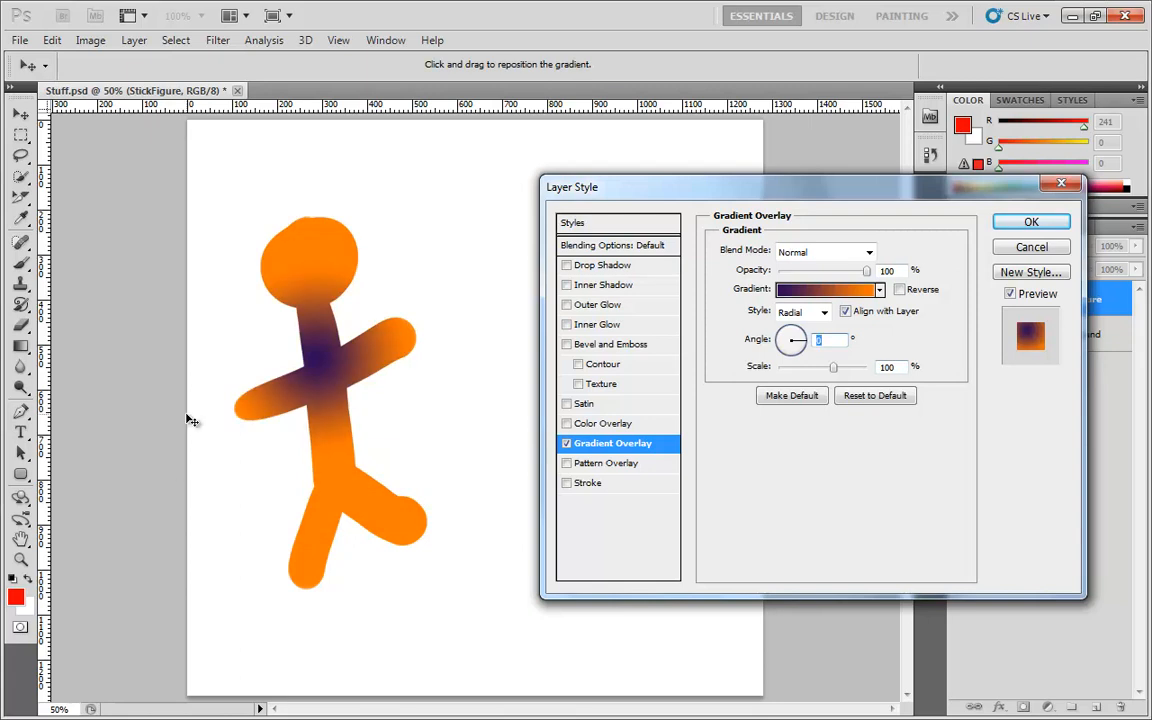
left_click_drag(305, 378, 325, 402)
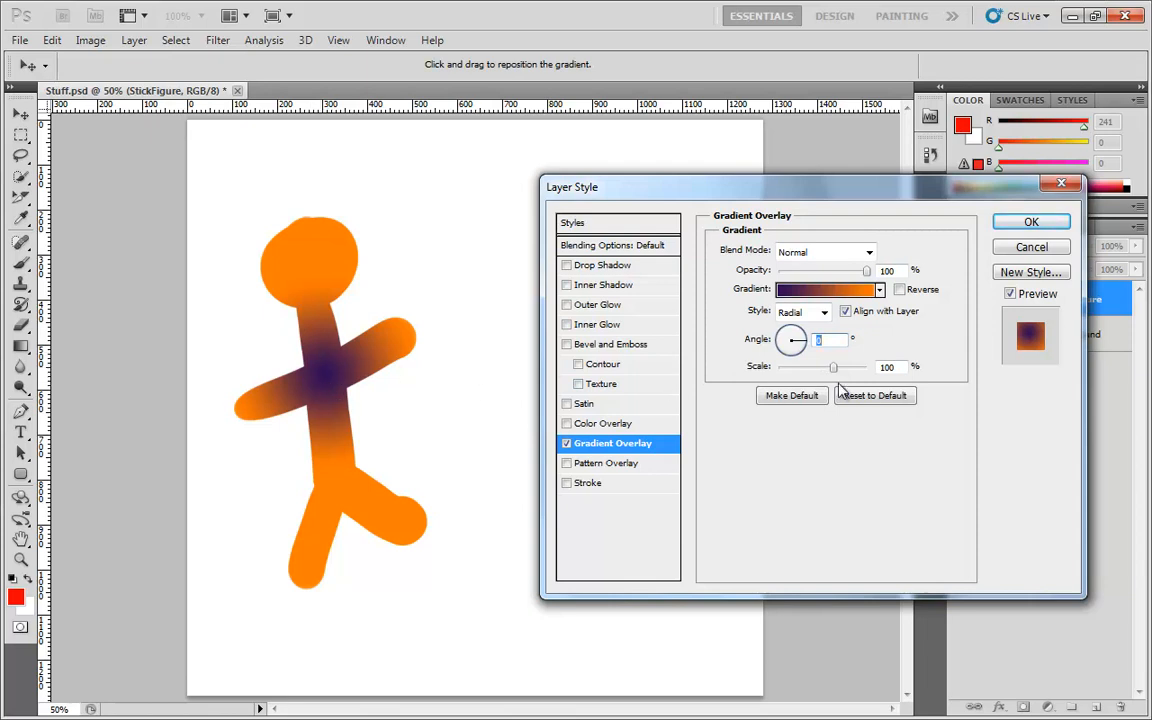
Set the gradient angle to 89° and the scale to 99%
left_click_drag(834, 368, 913, 368)
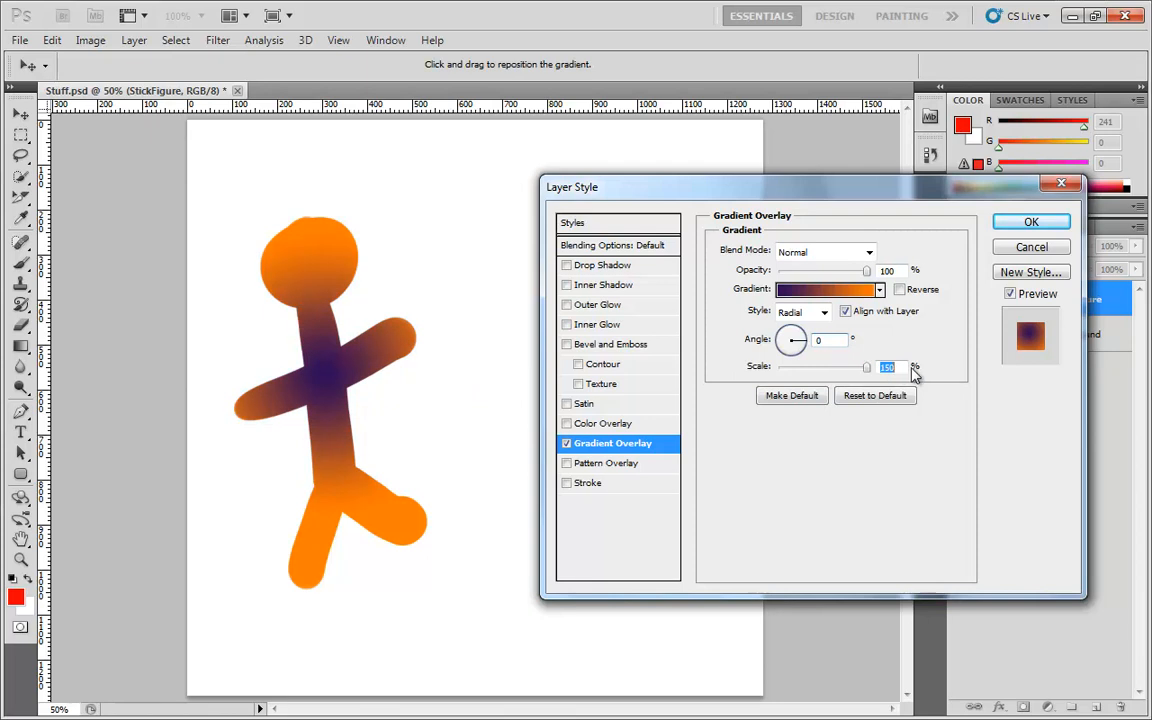
left_click_drag(793, 337, 795, 146)
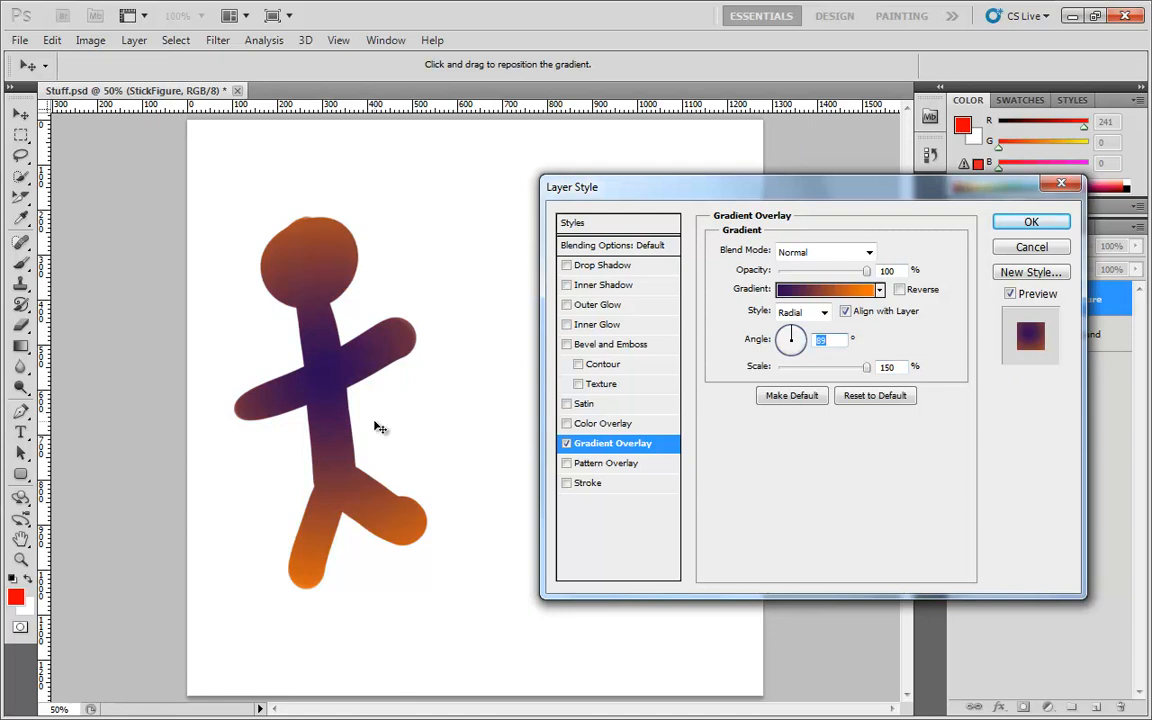
left_click_drag(866, 367, 834, 369)
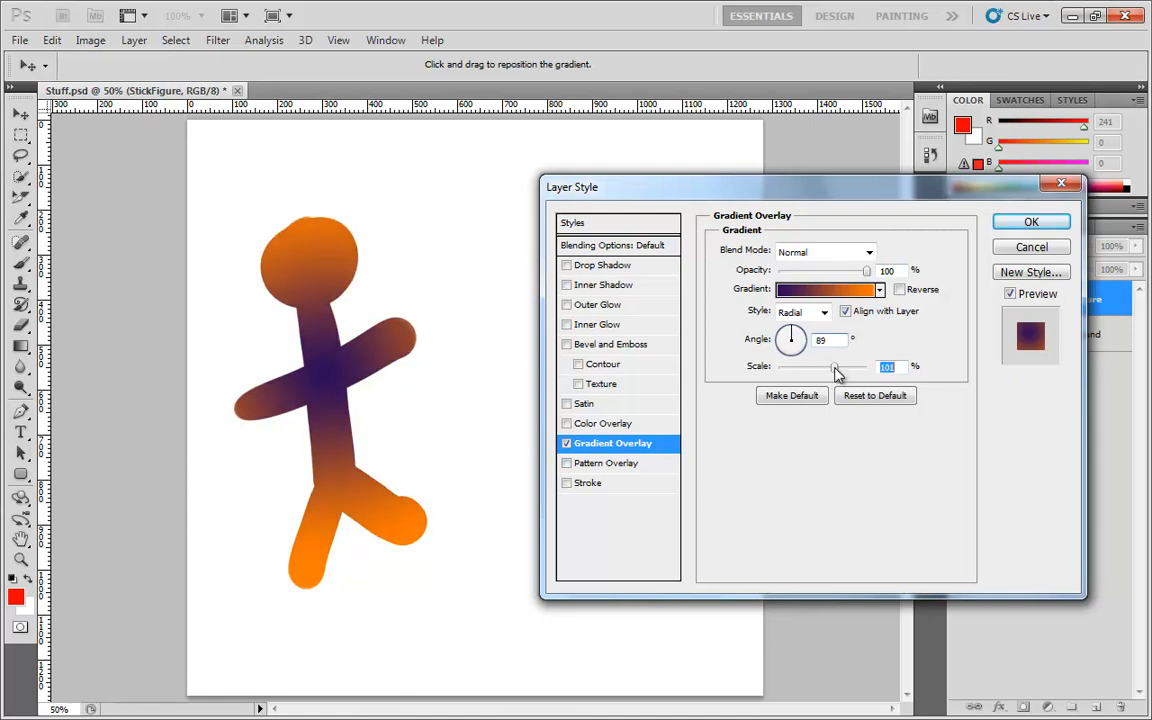
Switch the gradient style to Angle and move its center down onto the figure's chest
left_click(824, 313)
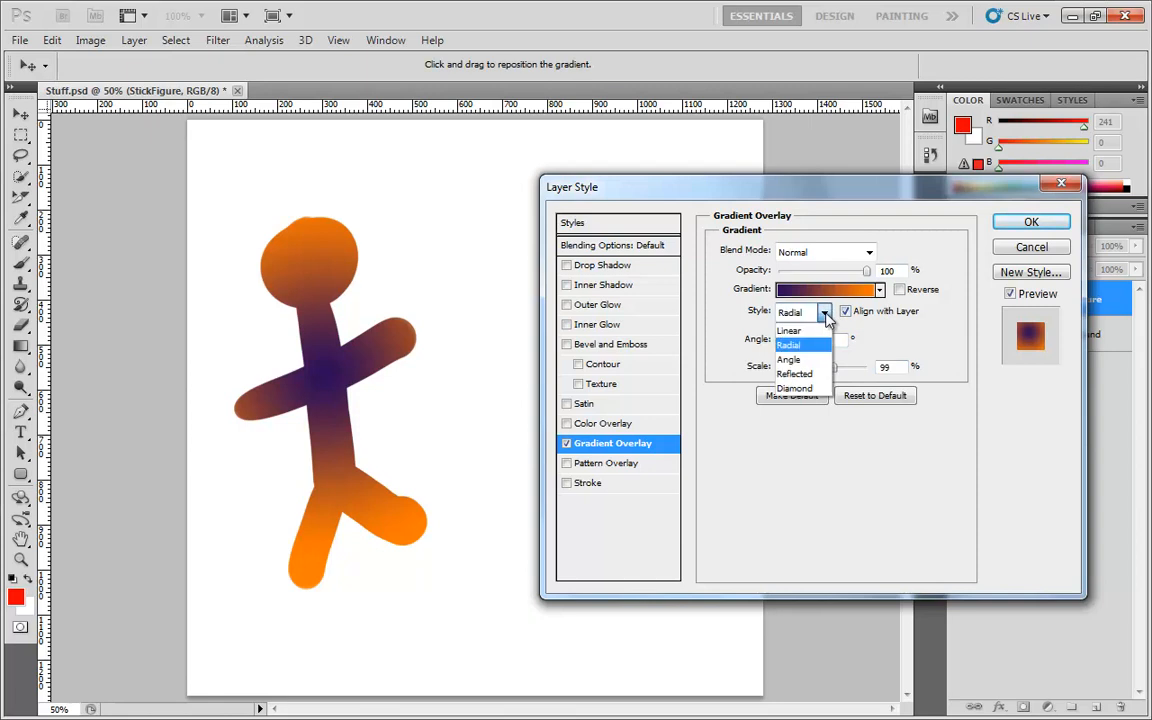
left_click(803, 362)
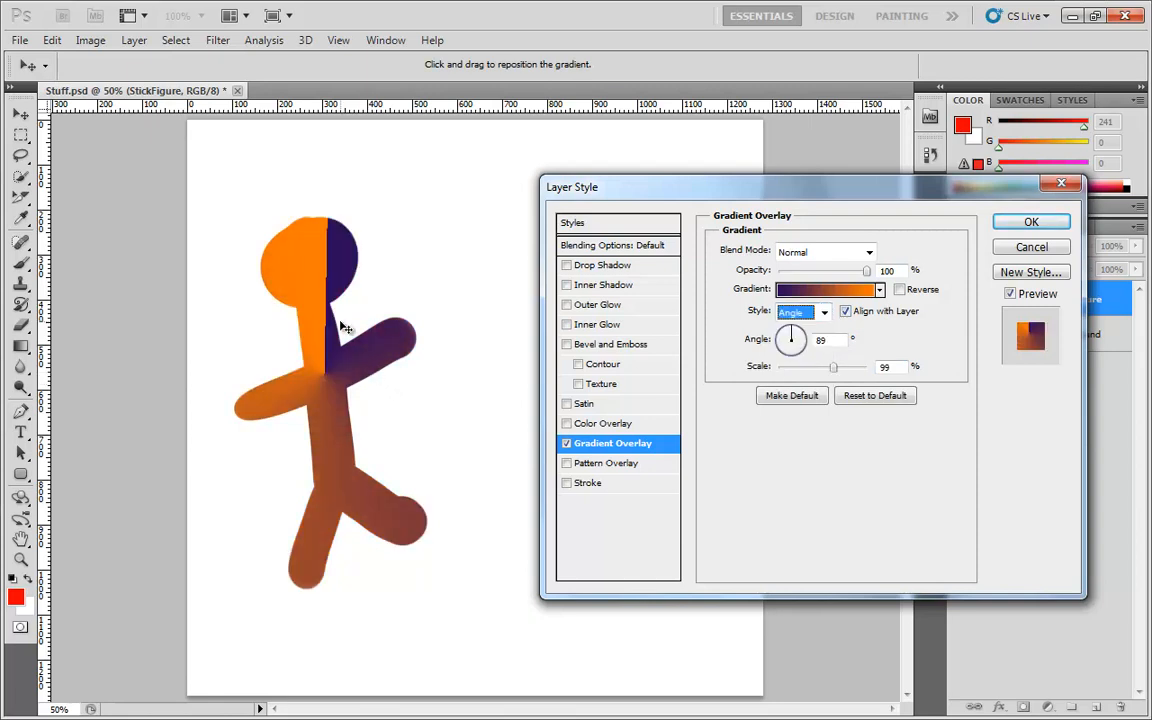
left_click_drag(341, 328, 330, 366)
Set the Angle gradient's angle to 99° and its scale to 89%
mouse_move(834, 370)
left_mouse_down()
mouse_move(778, 370)
mouse_move(842, 376)
left_mouse_up()
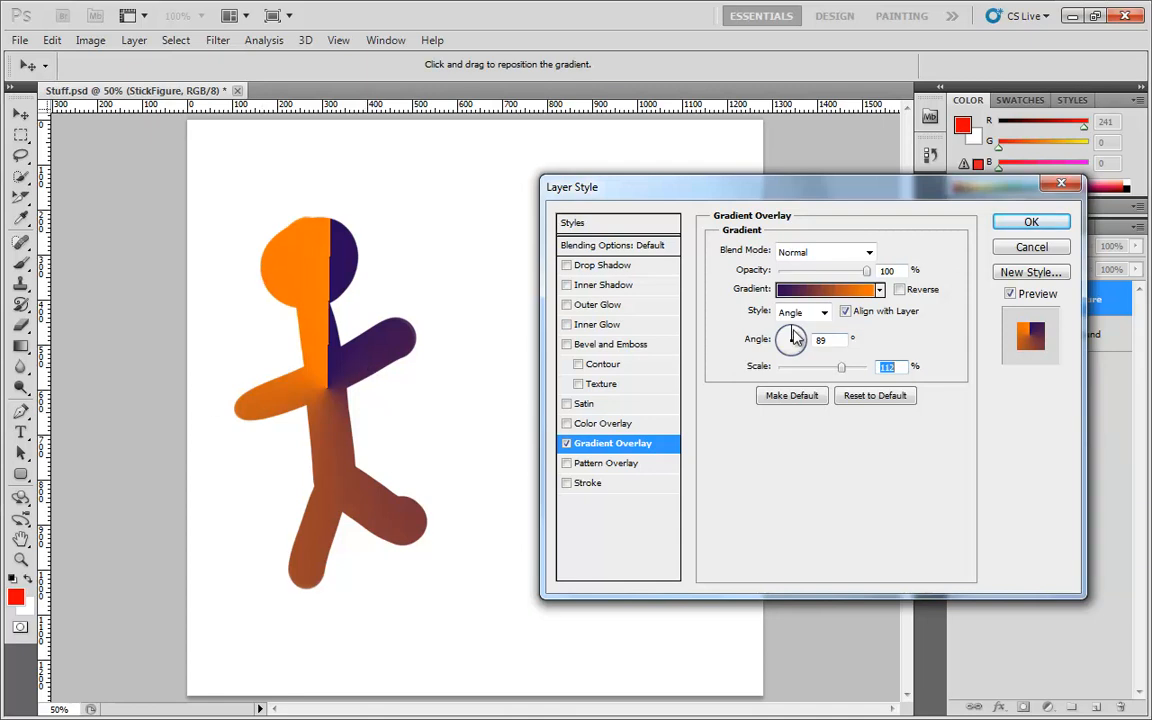
mouse_move(792, 335)
left_mouse_down()
mouse_move(803, 350)
mouse_move(783, 358)
mouse_move(792, 338)
left_mouse_up()
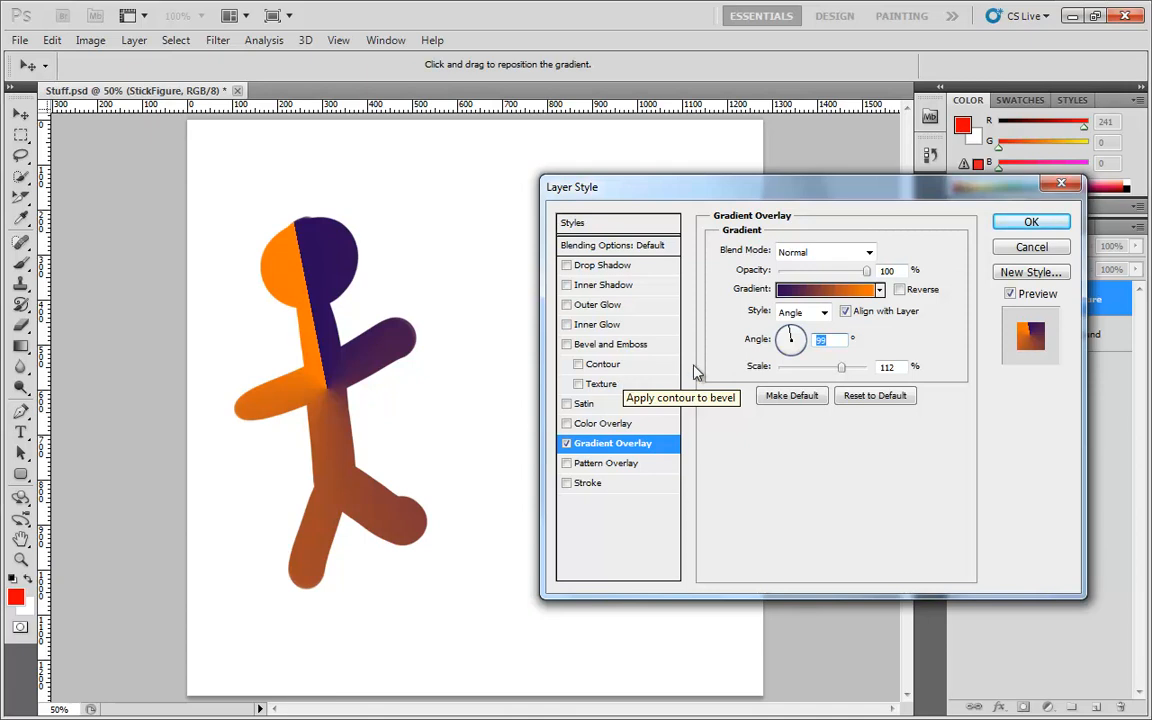
mouse_move(842, 368)
left_mouse_down()
mouse_move(792, 373)
mouse_move(884, 368)
mouse_move(826, 366)
left_mouse_up()
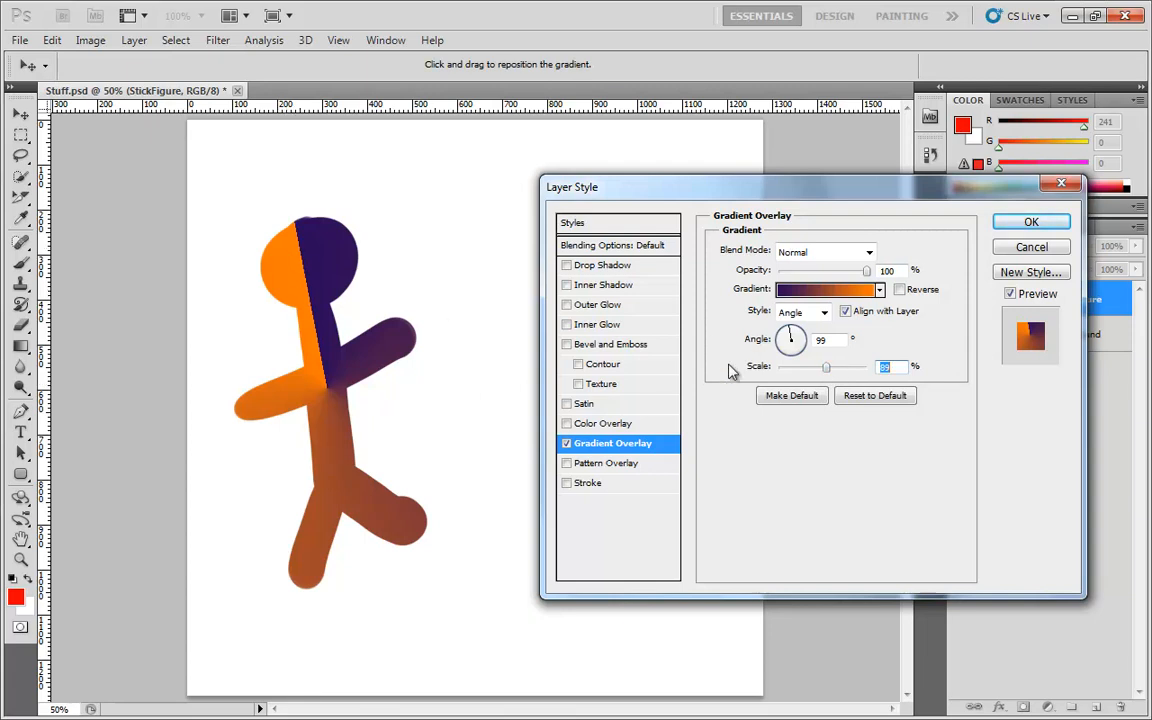
Switch the gradient style to Reflected and reposition the gradient on the figure's chest
left_click(821, 313)
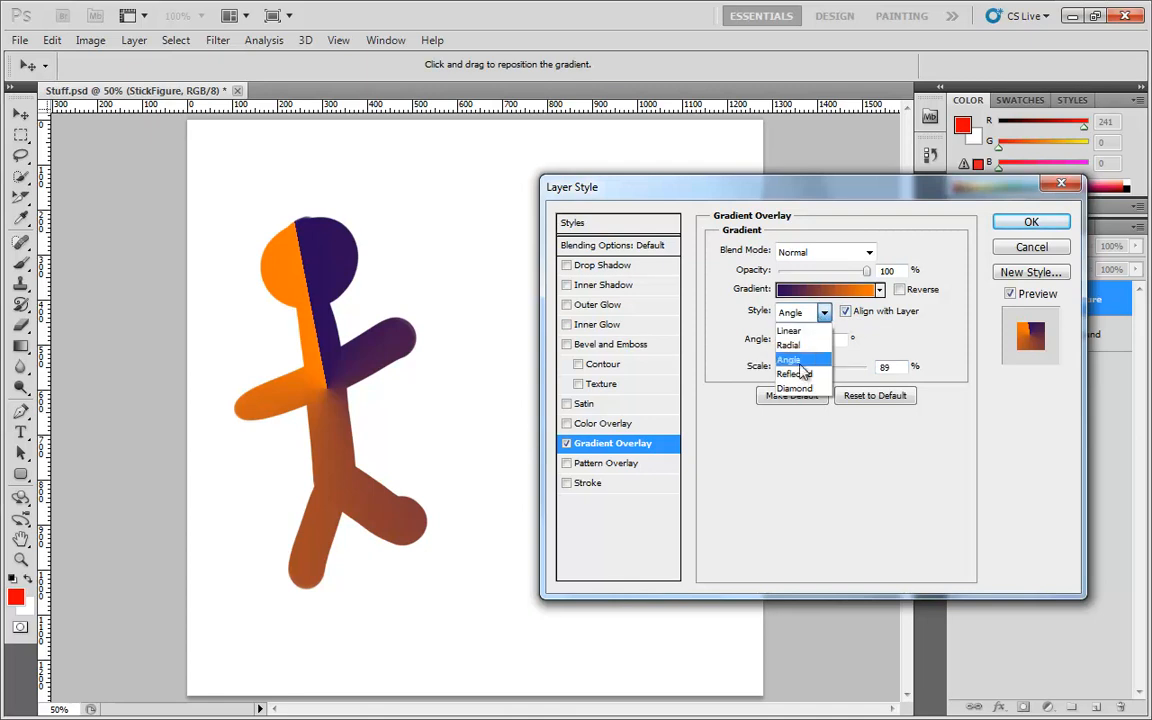
left_click(802, 376)
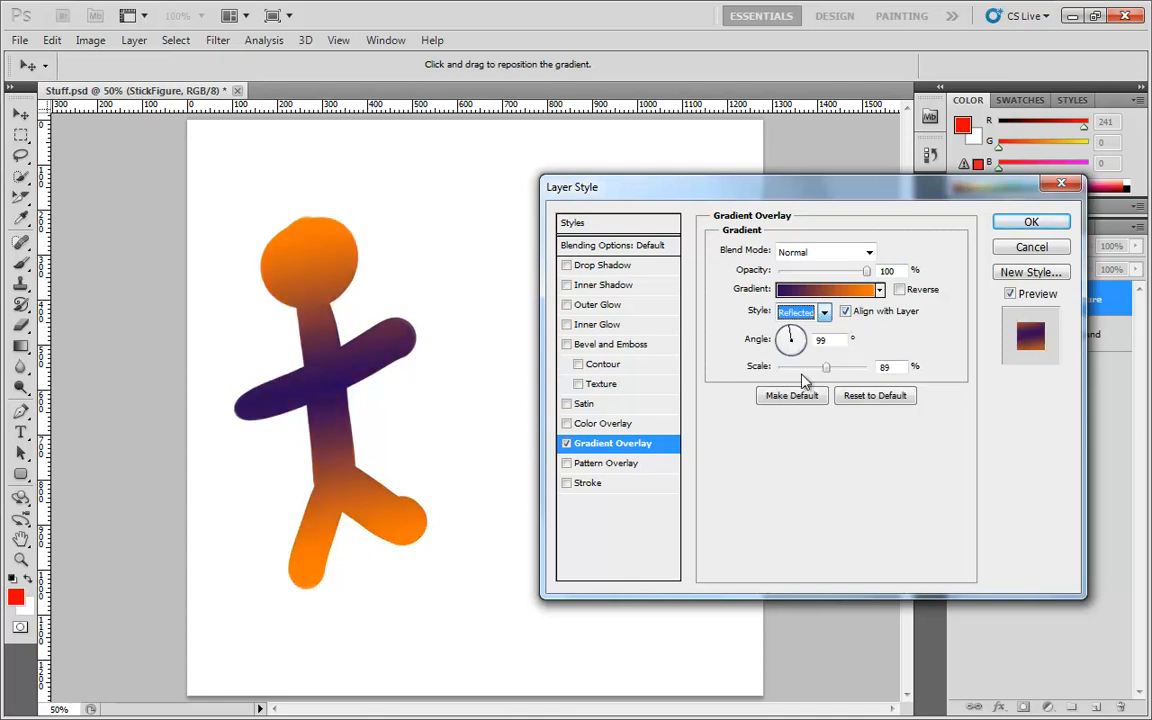
left_click_drag(318, 364, 349, 387)
Set the Reflected gradient's scale to 44% and rotate its angle to 43°
left_click(786, 340)
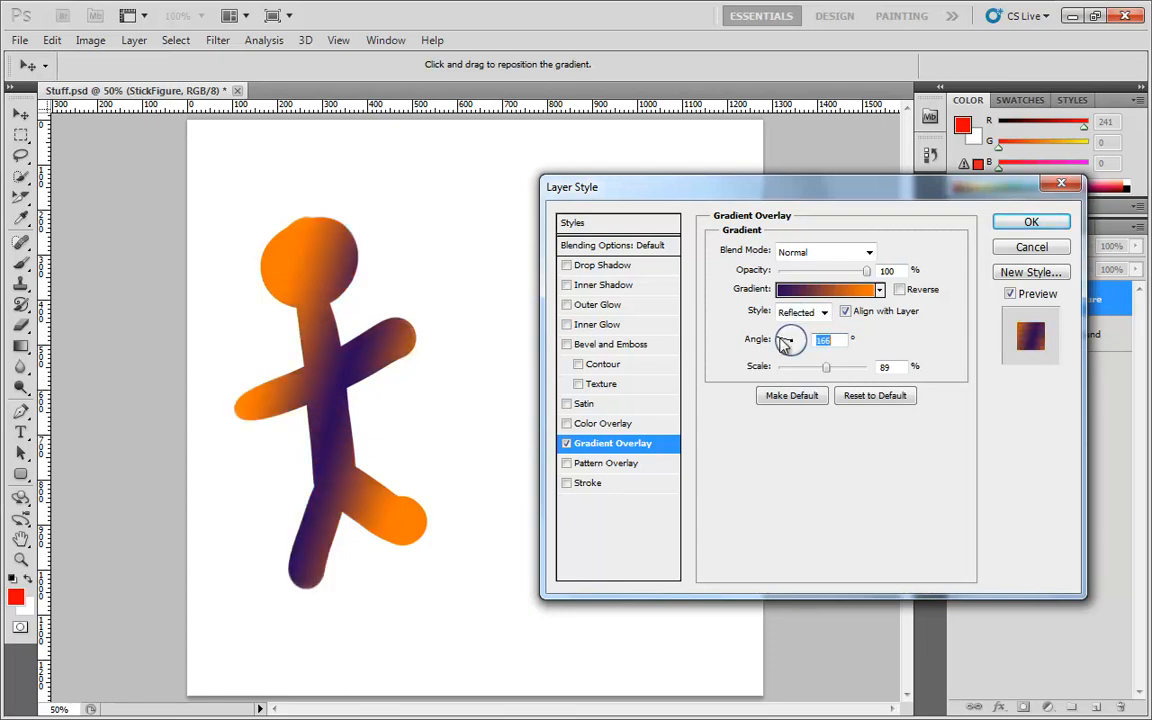
left_click(782, 348)
left_click(780, 344)
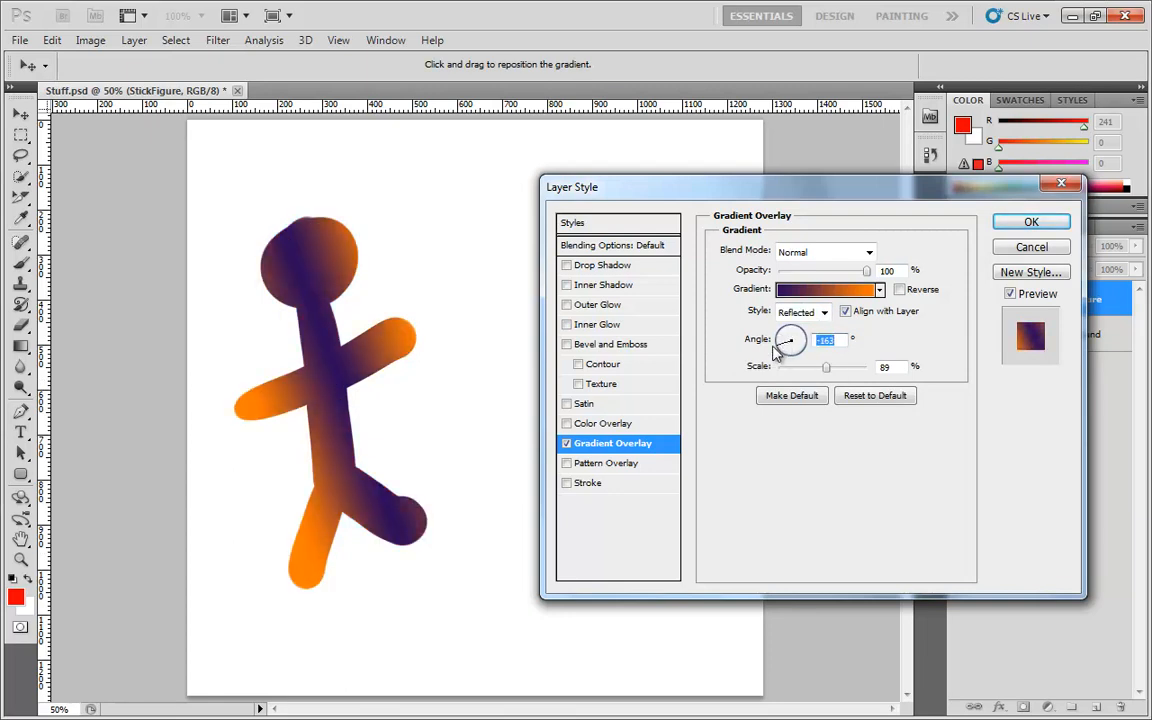
left_click(781, 352)
left_click(787, 358)
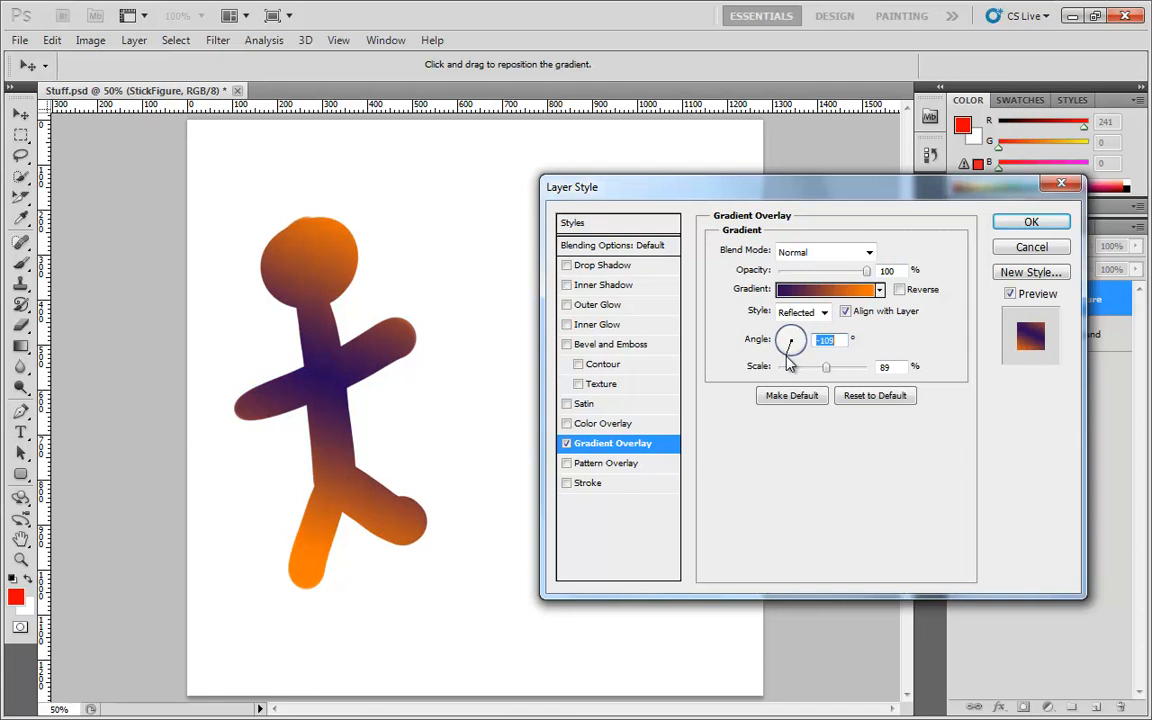
left_click(781, 348)
left_click_drag(826, 367, 800, 373)
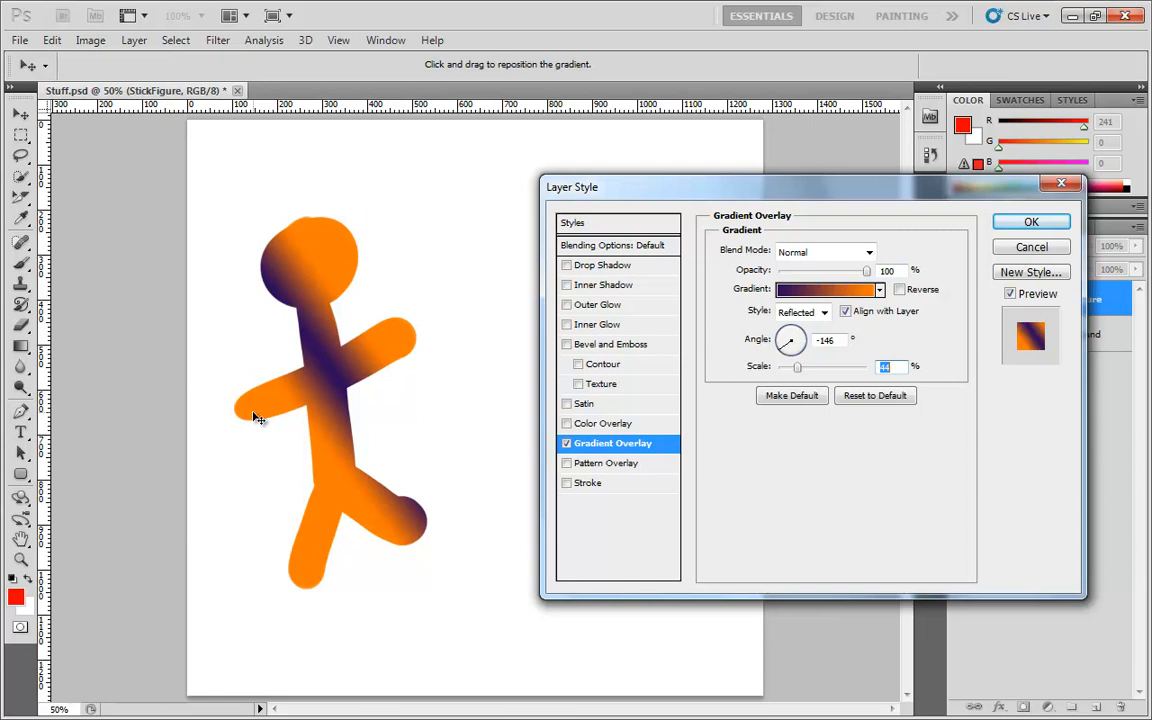
left_click_drag(810, 351, 750, 345)
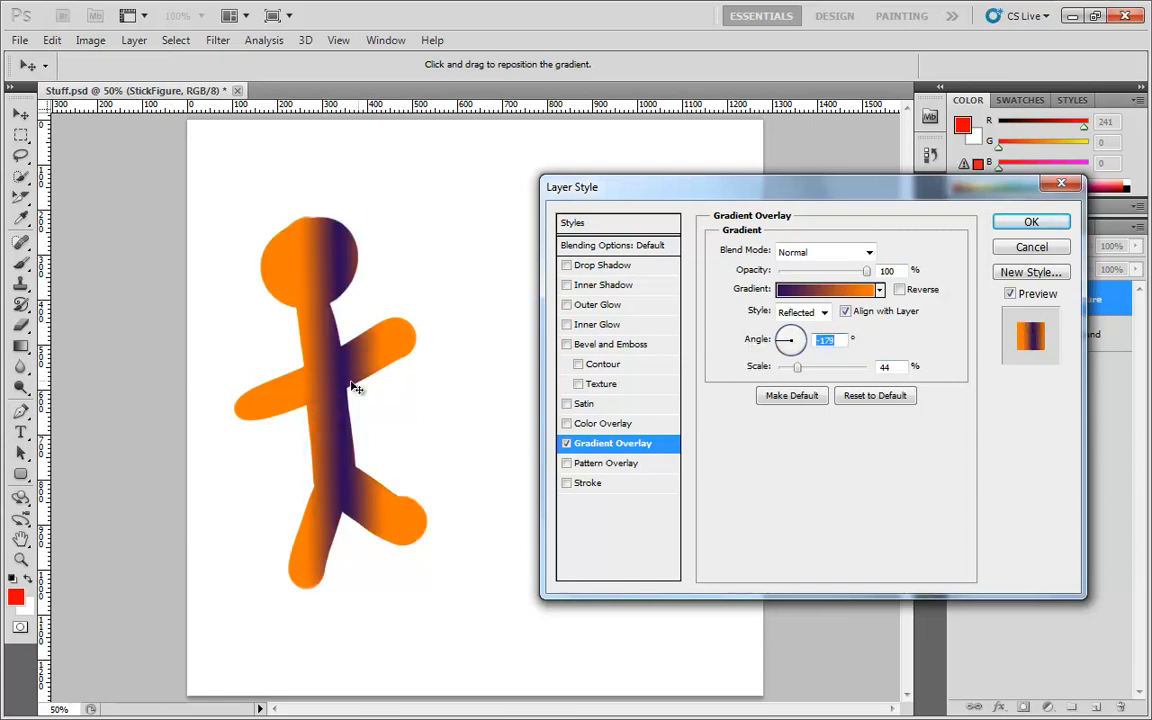
left_click_drag(798, 332, 818, 318)
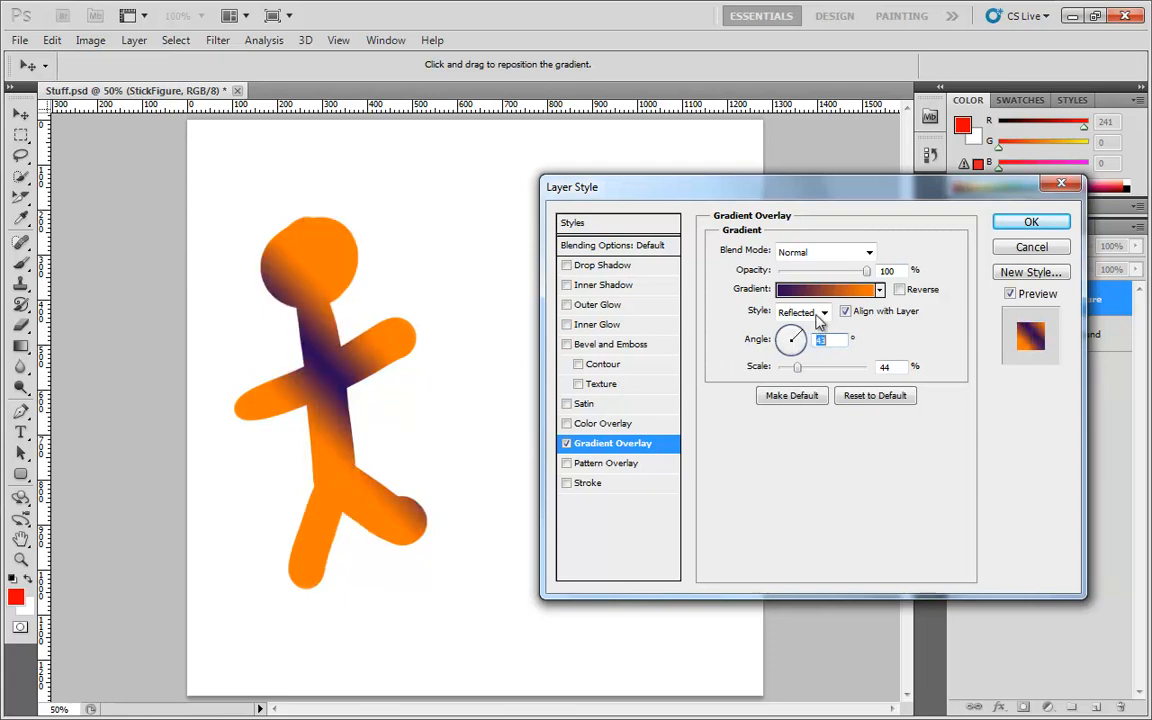
Switch the gradient style to Diamond and move its center up onto the head
left_click(820, 313)
left_click(818, 384)
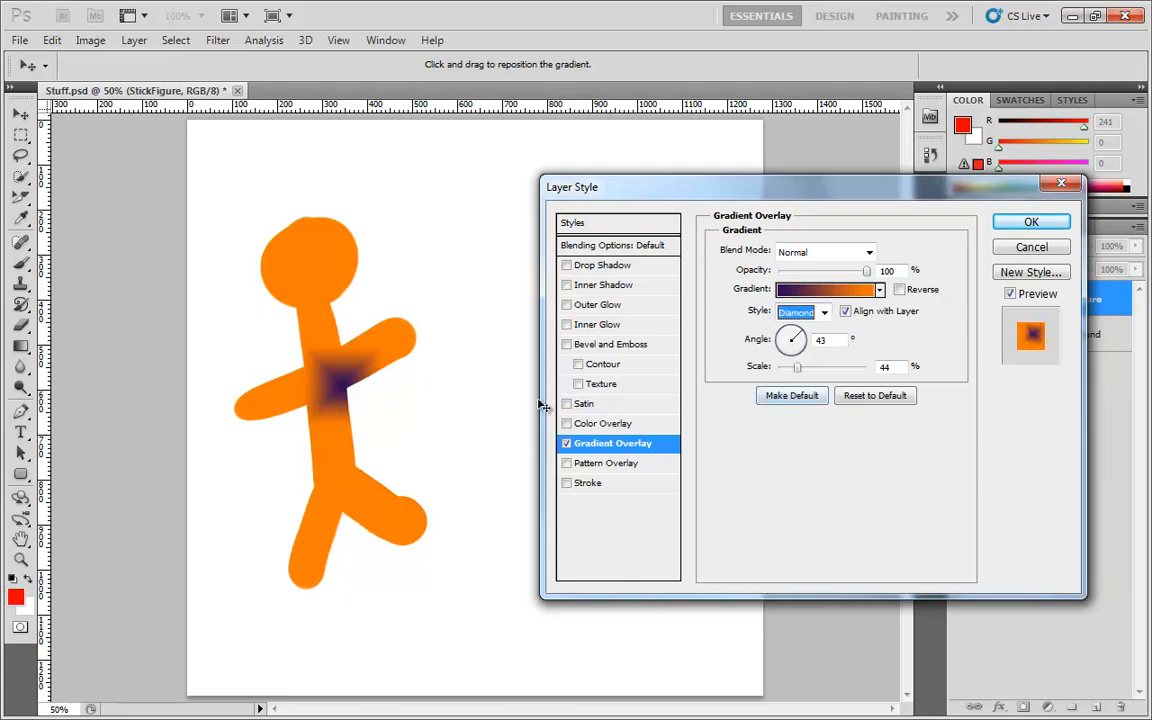
left_click_drag(334, 375, 310, 266)
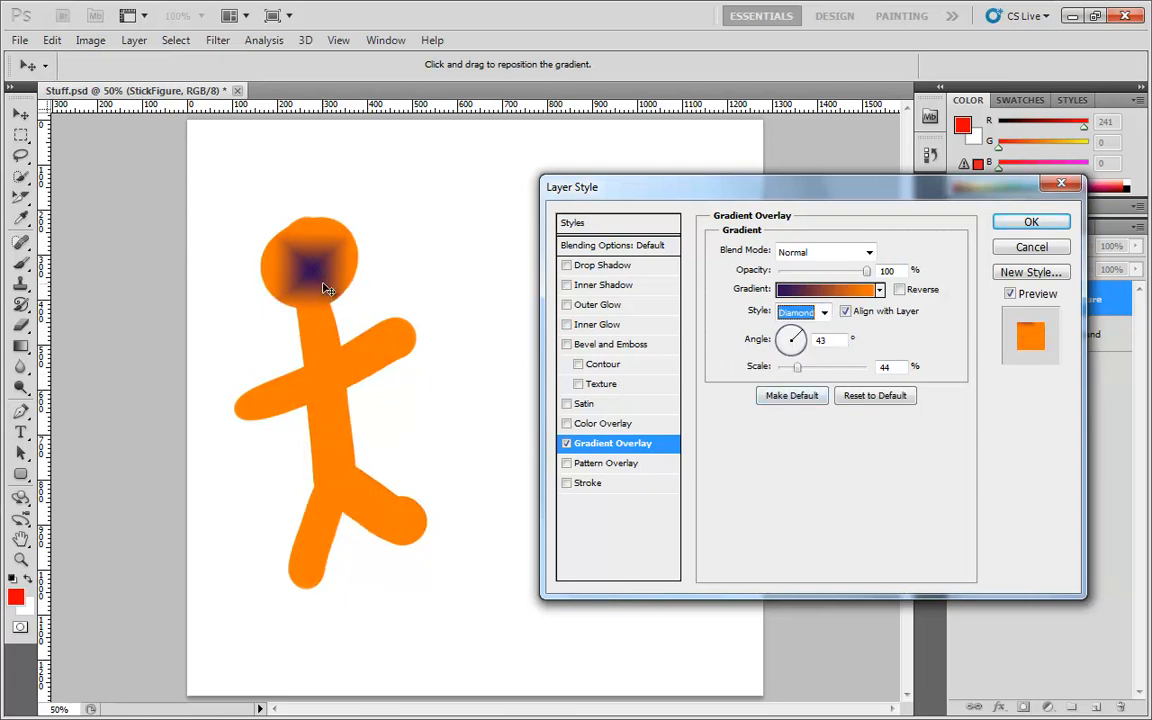
Set the Diamond gradient's scale to 84% and its angle to 89°
left_click_drag(797, 367, 824, 368)
left_click(810, 340)
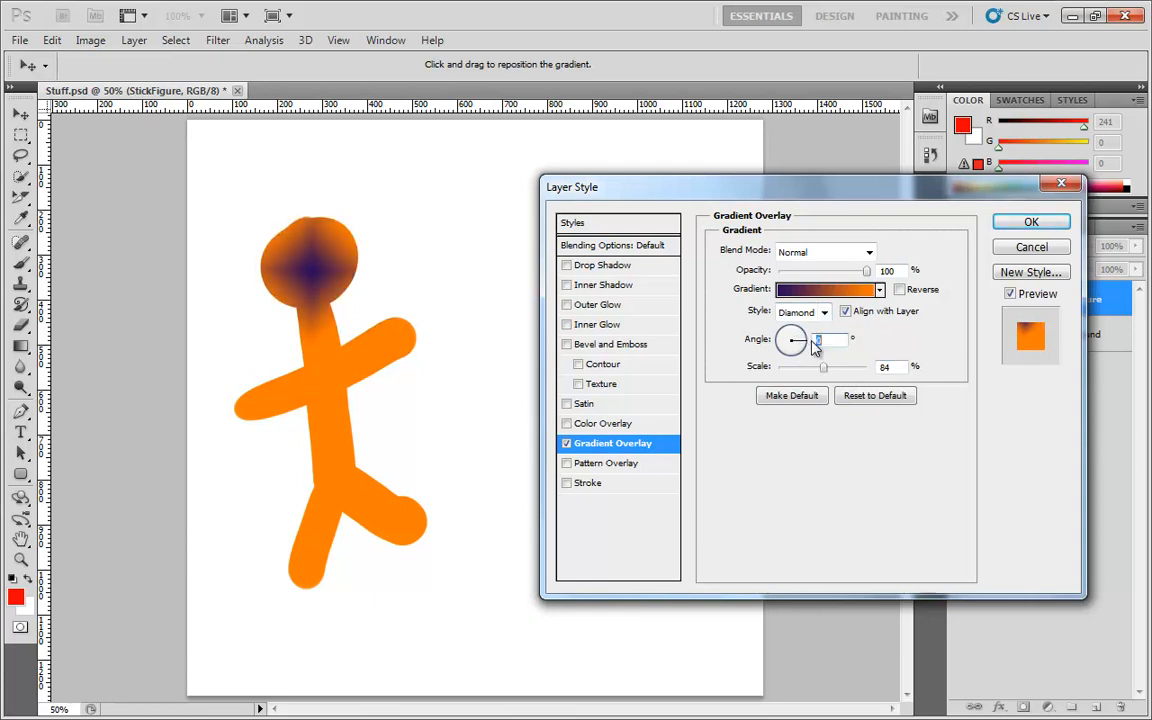
left_click_drag(816, 343, 794, 260)
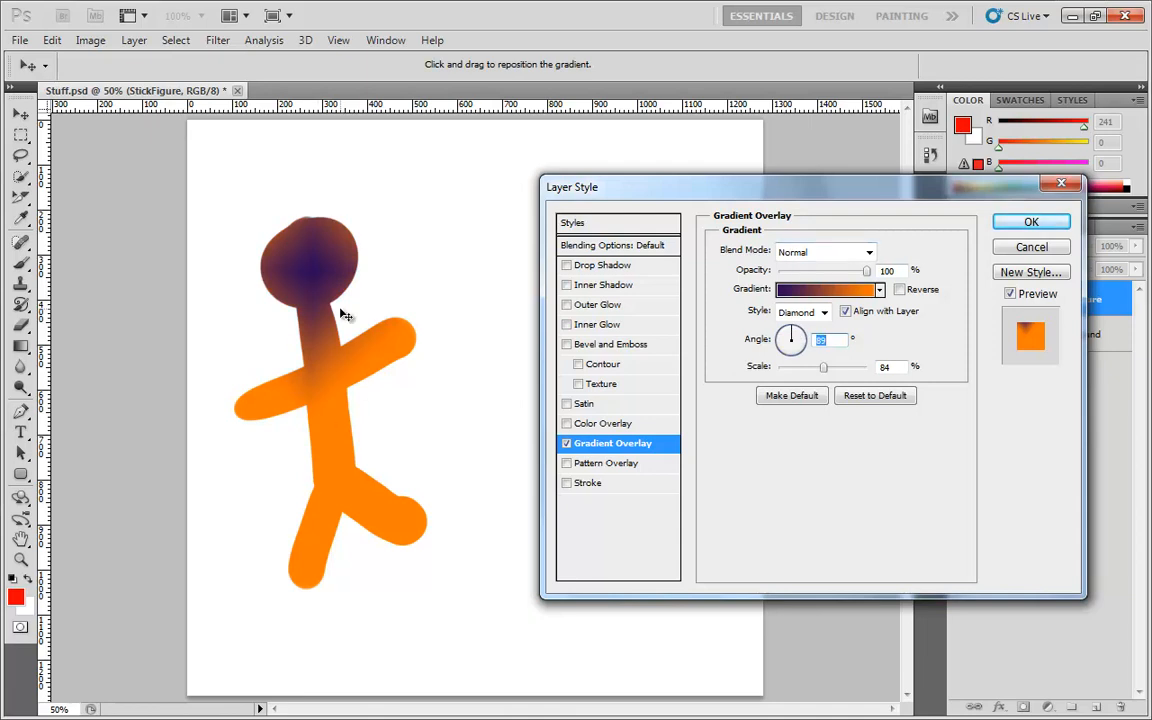
Move the diamond center back down to the chest and set the angle to 53°
left_click_drag(335, 275, 355, 377)
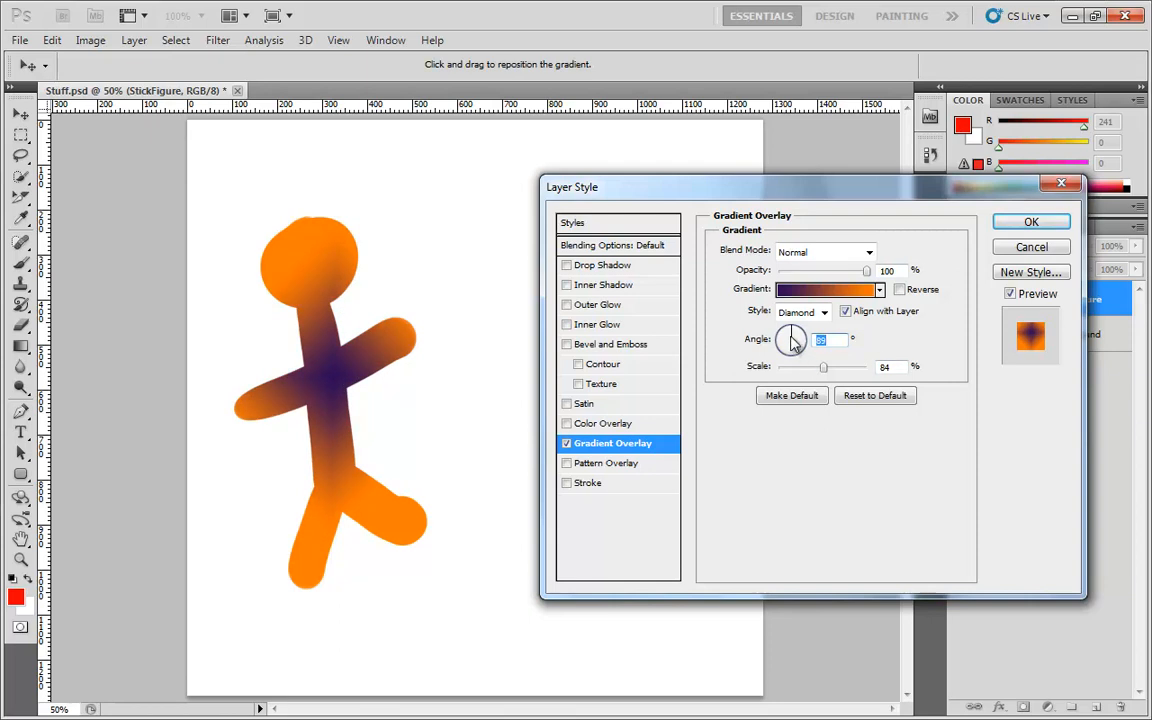
left_click_drag(791, 342, 814, 342)
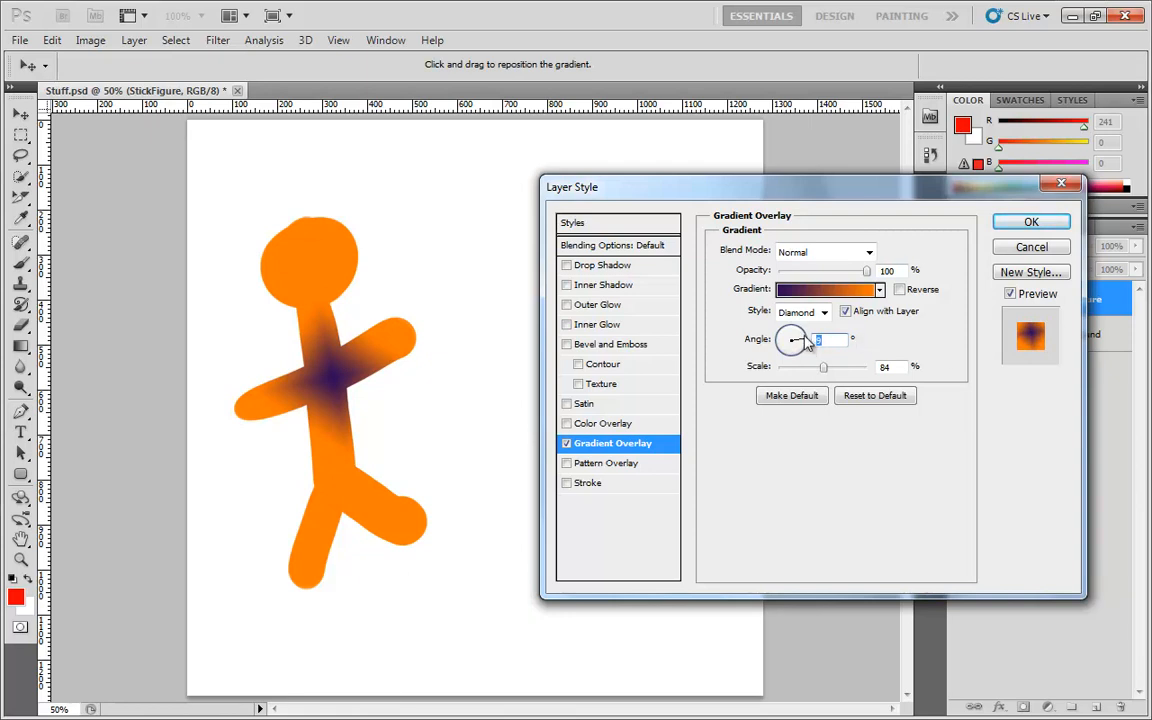
left_click_drag(808, 343, 835, 367)
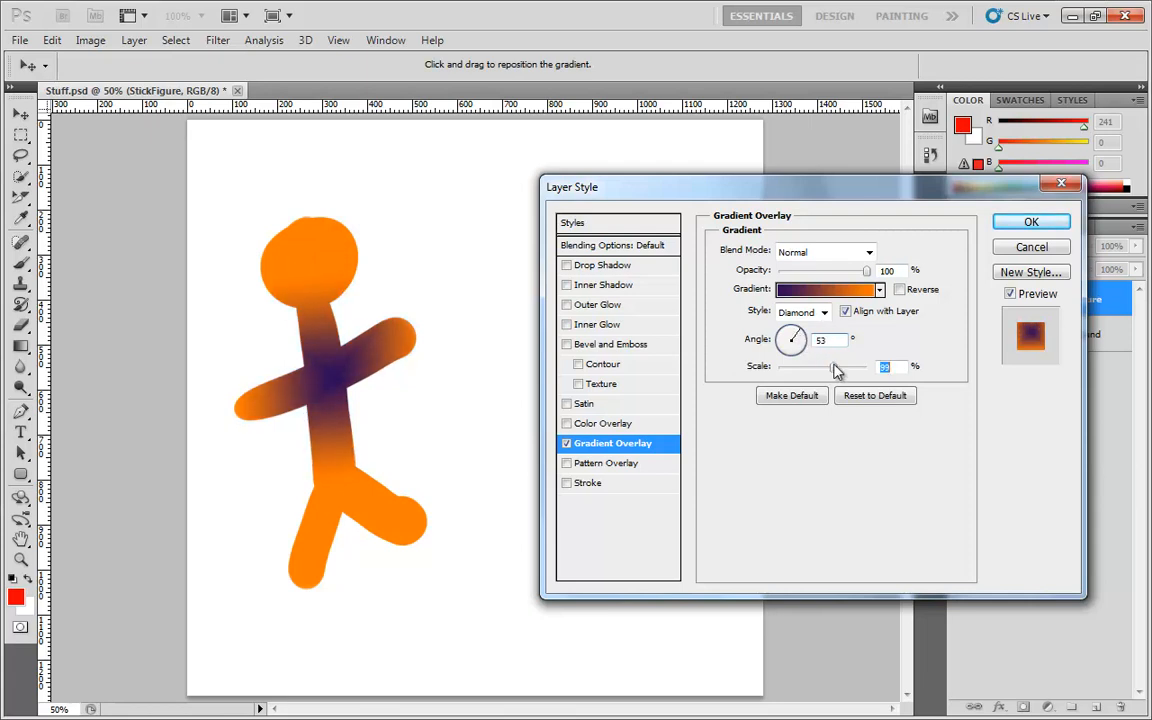
Switch the gradient style to Linear
left_click(812, 312)
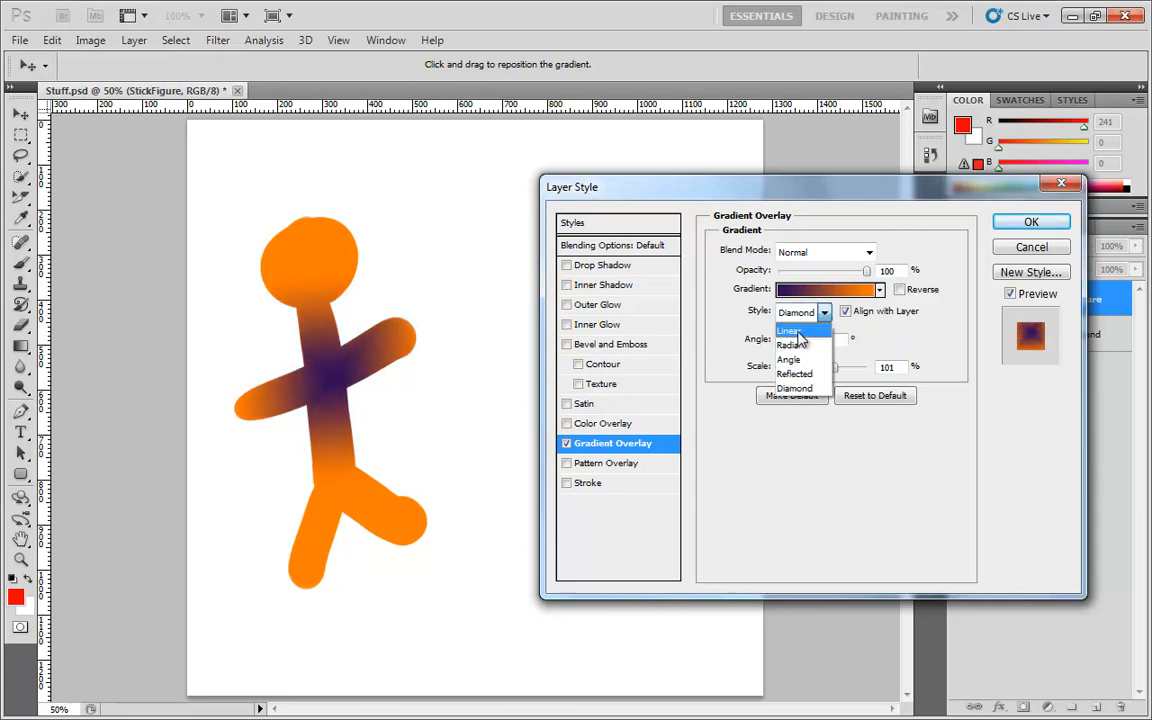
left_click(789, 330)
left_click_drag(805, 340, 805, 340)
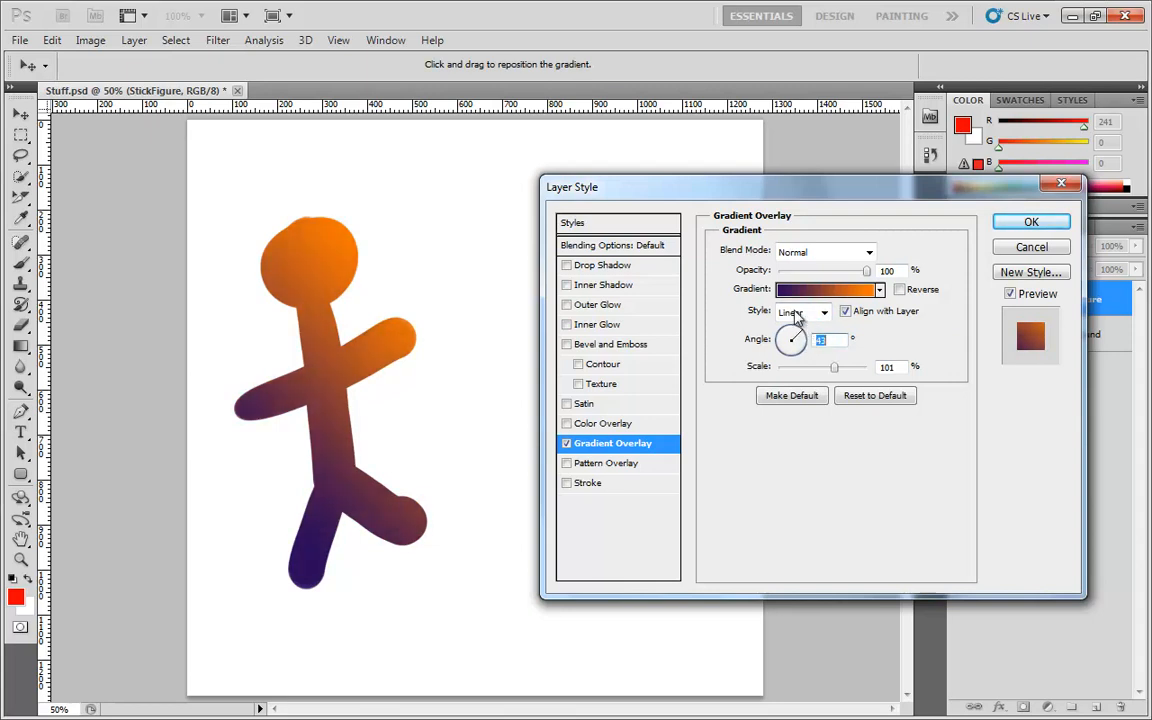
Set the Linear gradient's scale to 49% and reposition it across the figure's torso
left_click_drag(834, 367, 792, 376)
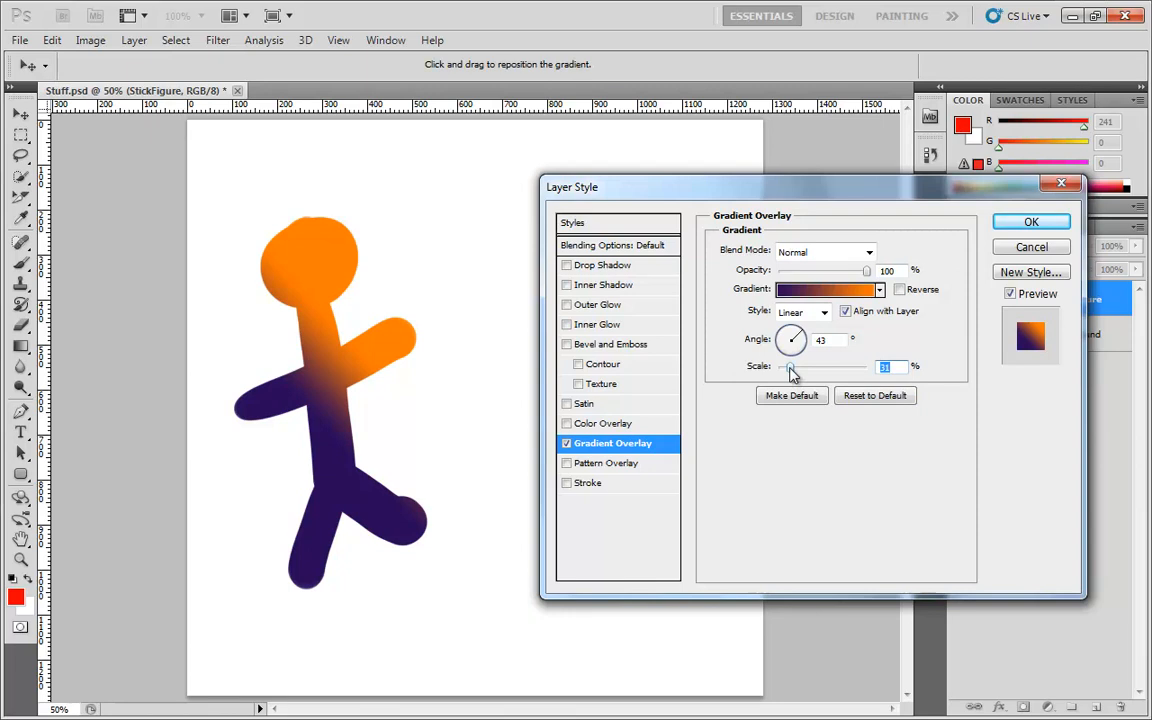
mouse_move(792, 372)
left_mouse_down()
mouse_move(805, 370)
mouse_move(785, 340)
mouse_move(692, 345)
mouse_move(803, 374)
left_mouse_up()
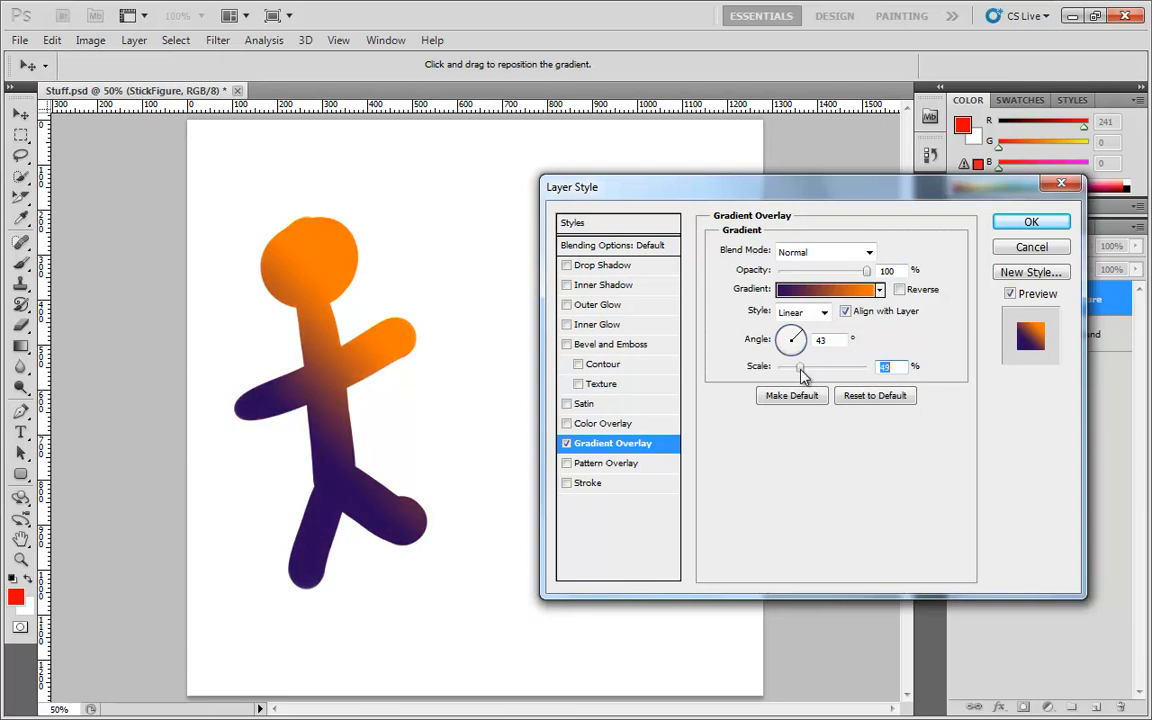
left_click_drag(323, 386, 354, 380)
Open the layer's Blending Options and turn on Blend Interior Effects as Group
left_click(640, 247)
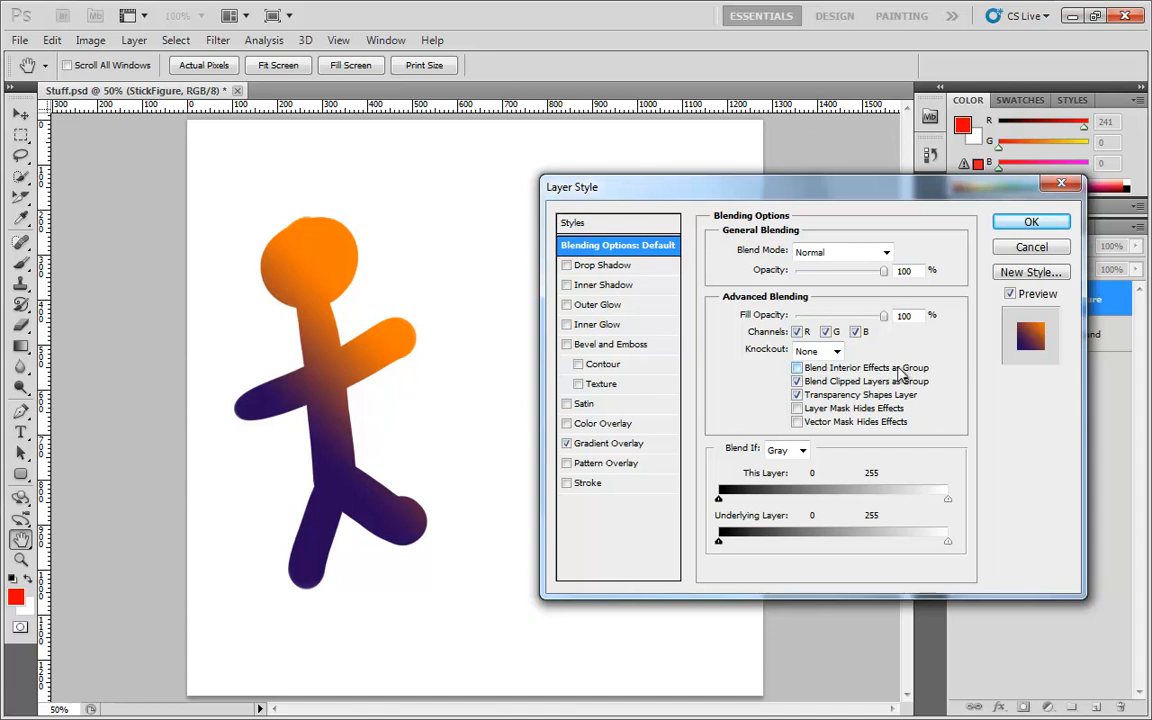
mouse_move(884, 319)
left_mouse_down()
mouse_move(797, 317)
mouse_move(832, 385)
mouse_move(830, 365)
mouse_move(886, 318)
left_mouse_up()
left_click(798, 369)
Lower Fill Opacity to 71%, return it to 100%, and turn Blend Interior Effects as Group off again
left_click_drag(884, 317, 850, 318)
left_click_drag(824, 318, 858, 318)
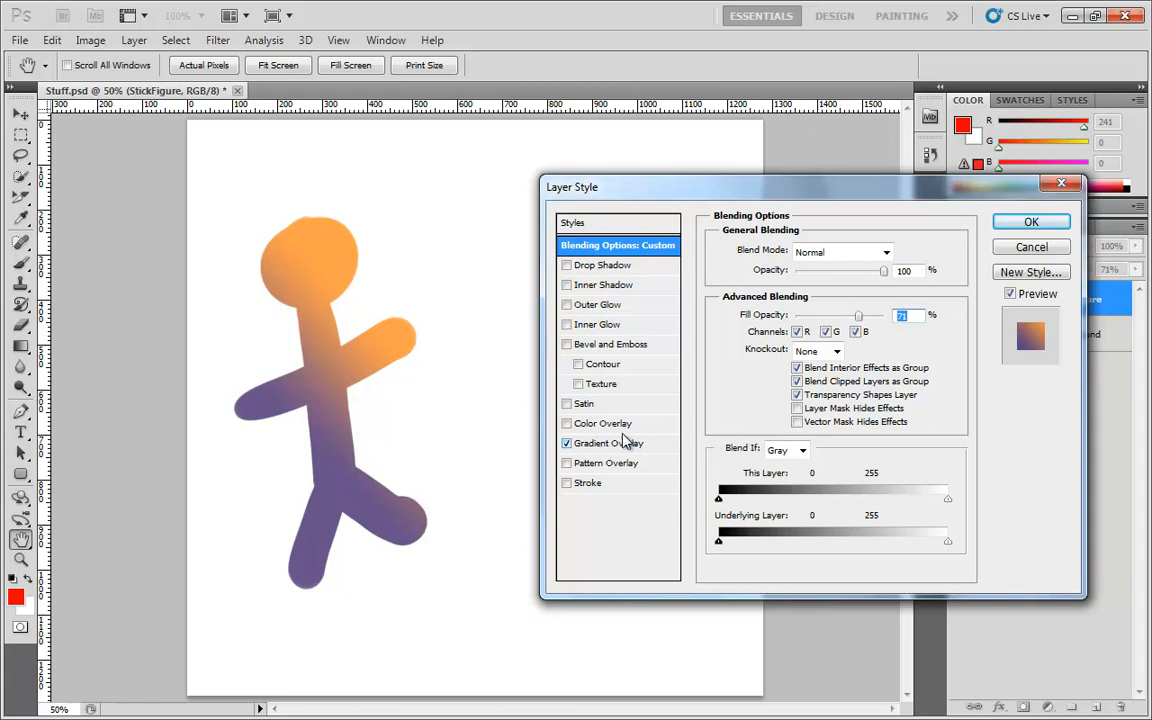
left_click_drag(859, 318, 893, 322)
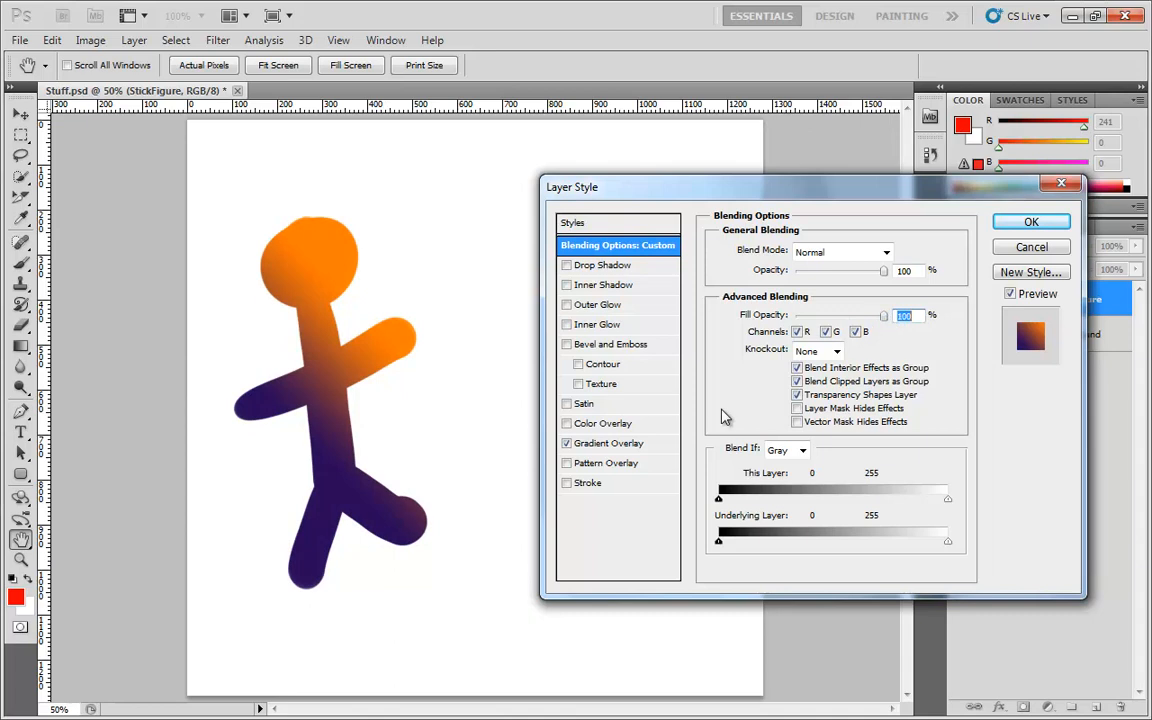
left_click(797, 367)
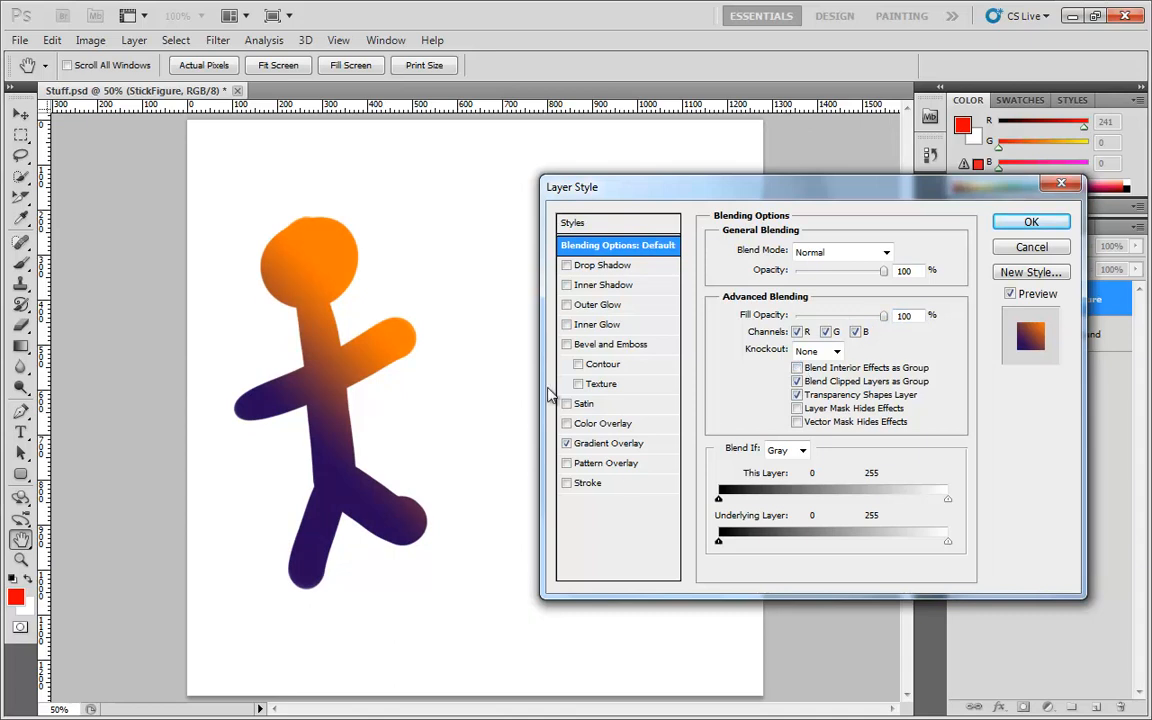